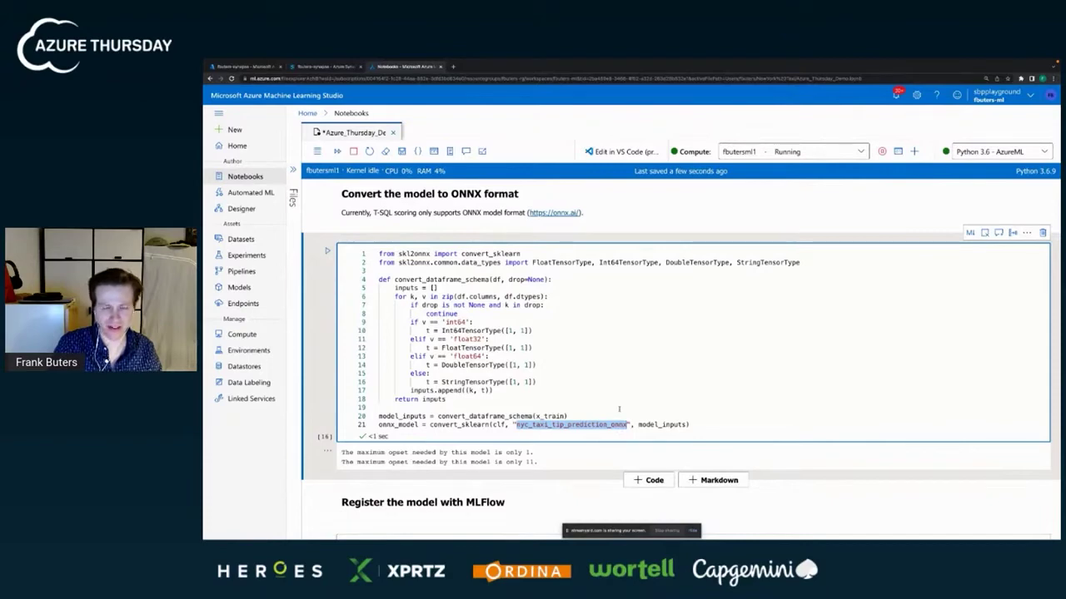
# Run the notebook cell under "Register the model with MLFlow" to log and register the ONNX model.
pyautogui.scroll(-1, 608, 391)
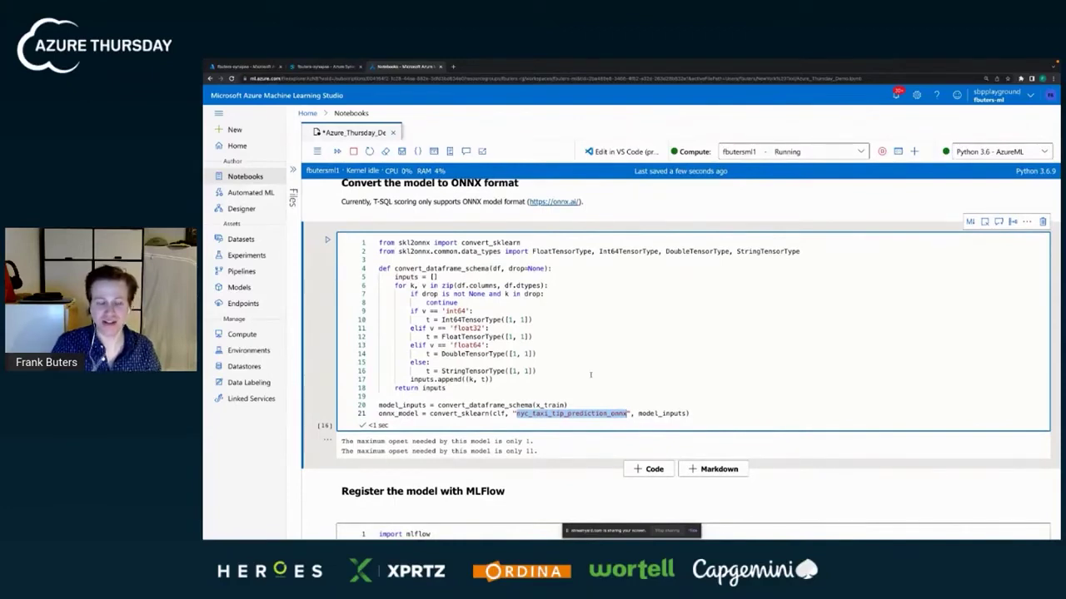
pyautogui.scroll(-5, 590, 375)
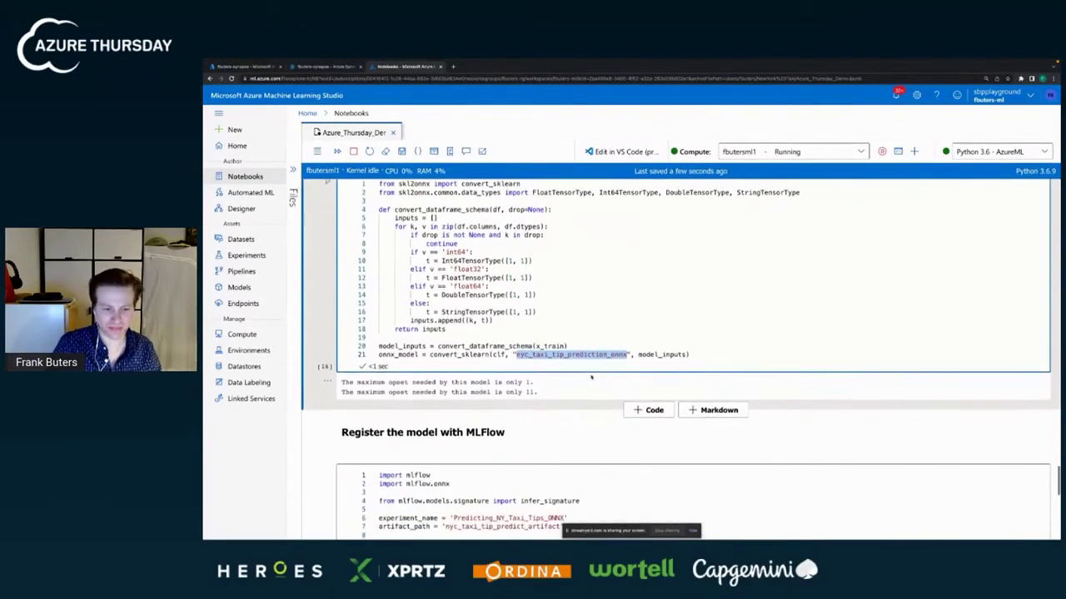
pyautogui.click(571, 367)
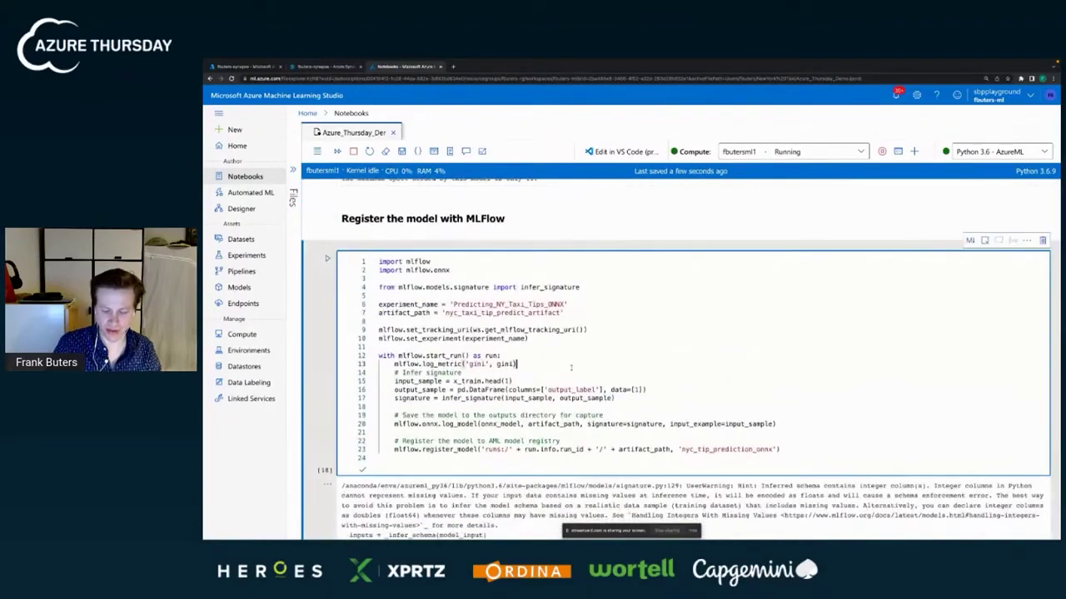
pyautogui.hotkey('shift', 'Return')
pyautogui.scroll(3, 571, 369)
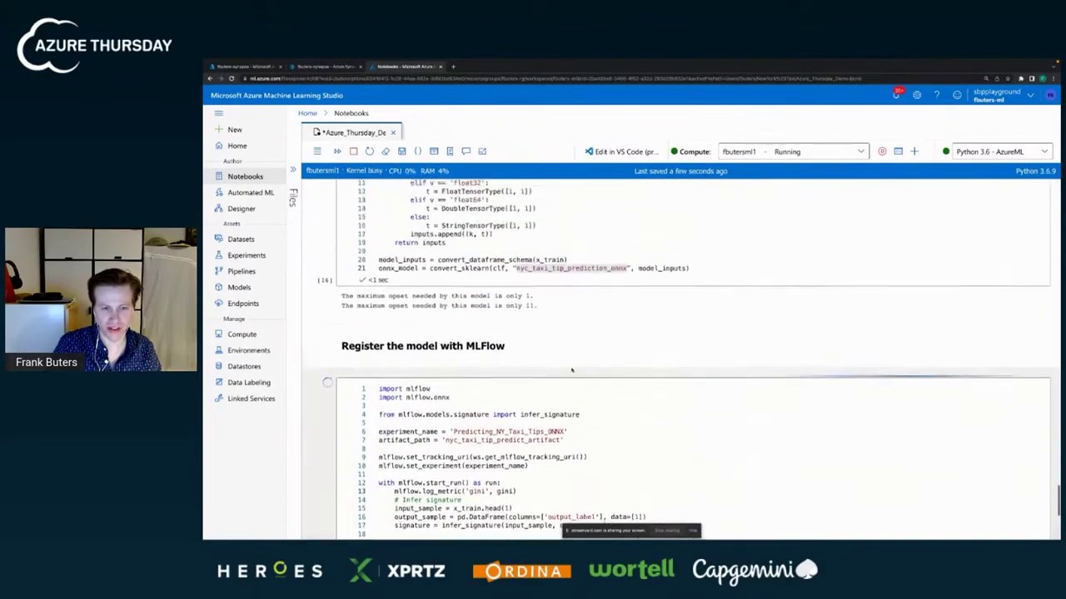
# Review the registration cell's code and output, and open the workspace's list of registered models.
pyautogui.scroll(-2, 571, 370)
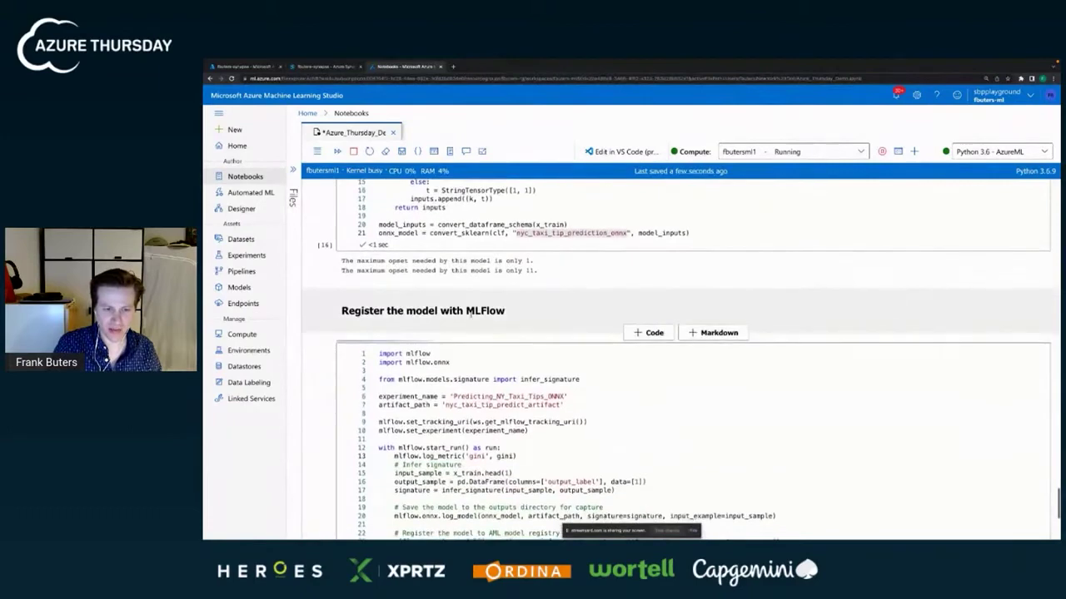
pyautogui.scroll(-1, 527, 366)
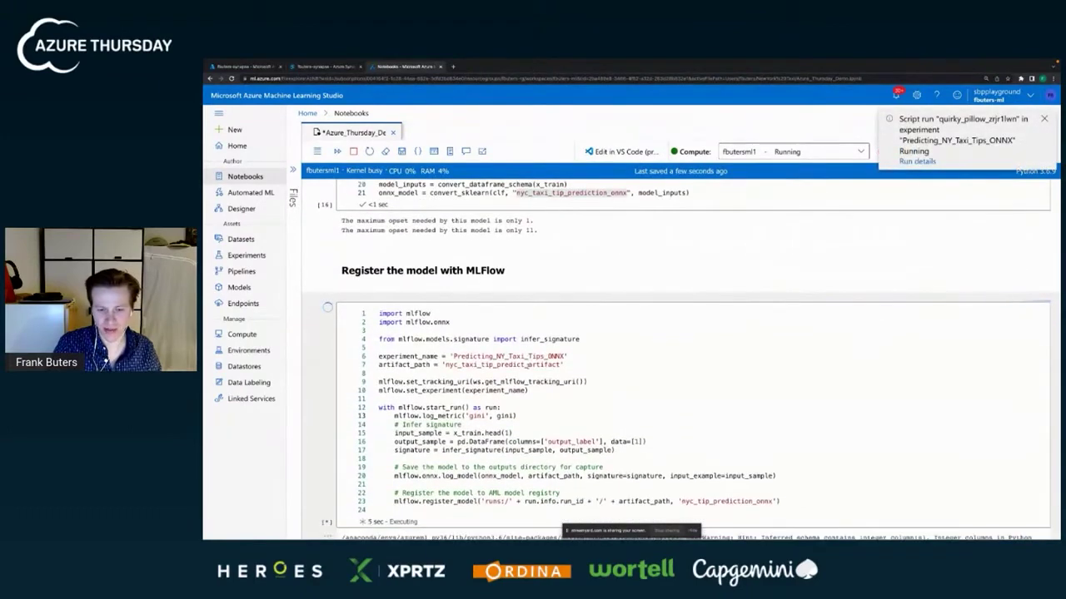
pyautogui.scroll(1, 528, 366)
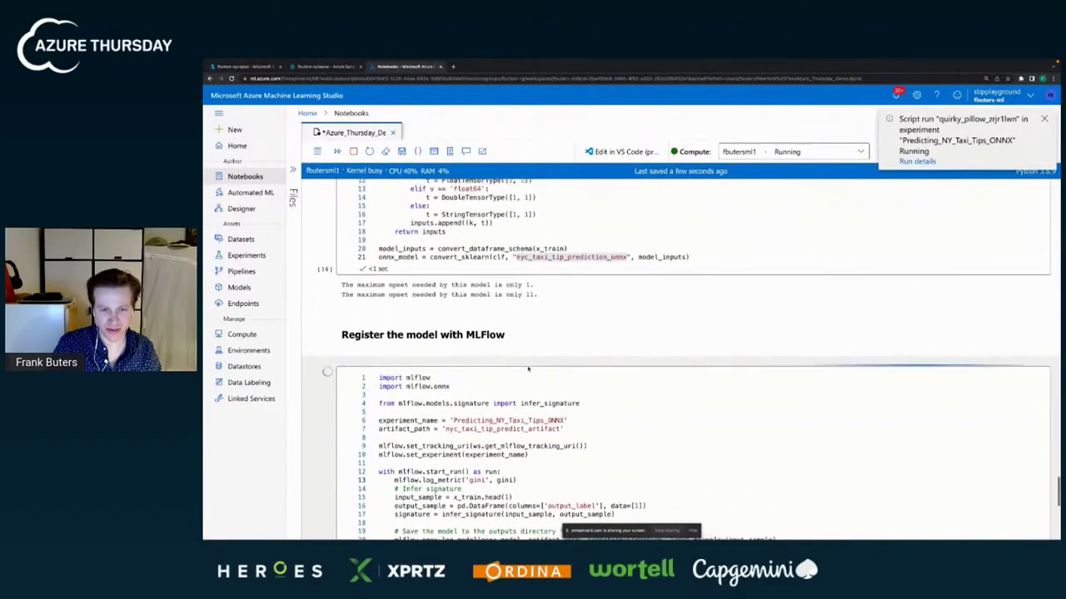
pyautogui.scroll(-3, 528, 368)
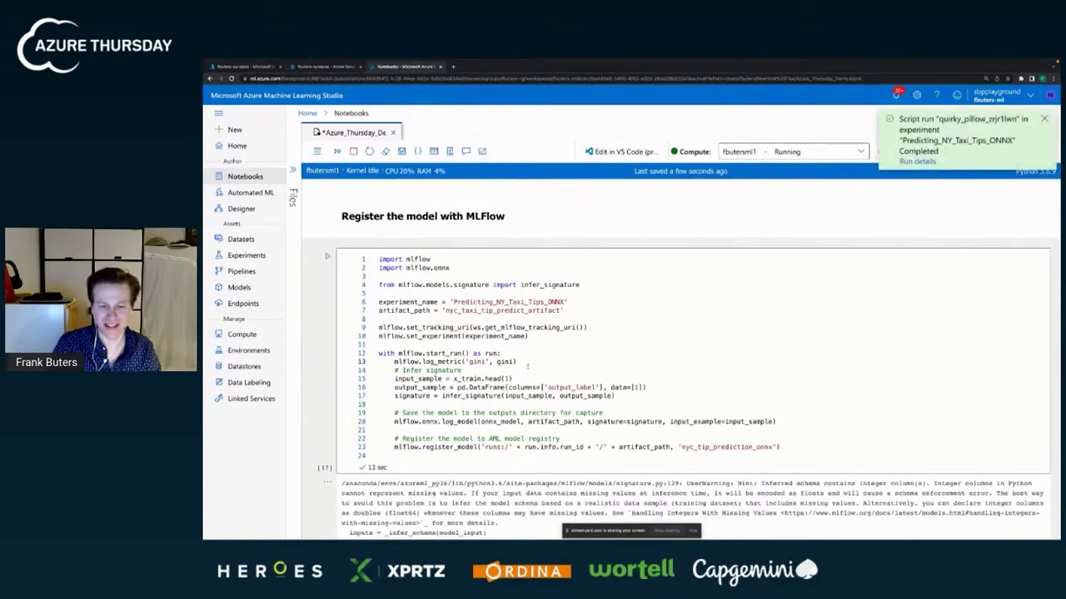
pyautogui.scroll(-3, 527, 364)
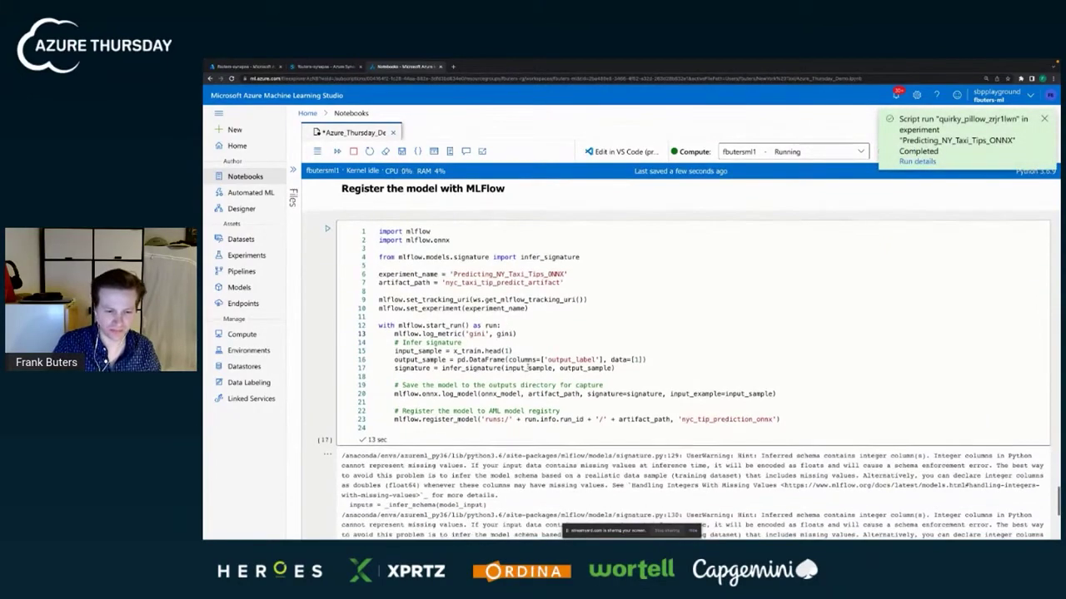
pyautogui.scroll(-3, 527, 364)
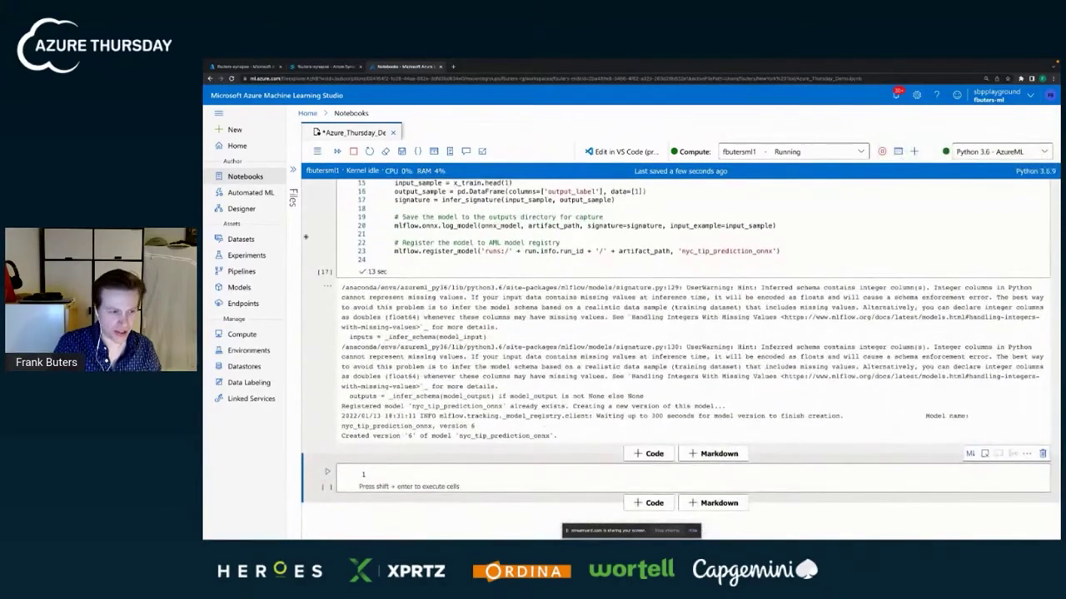
pyautogui.click(252, 289)
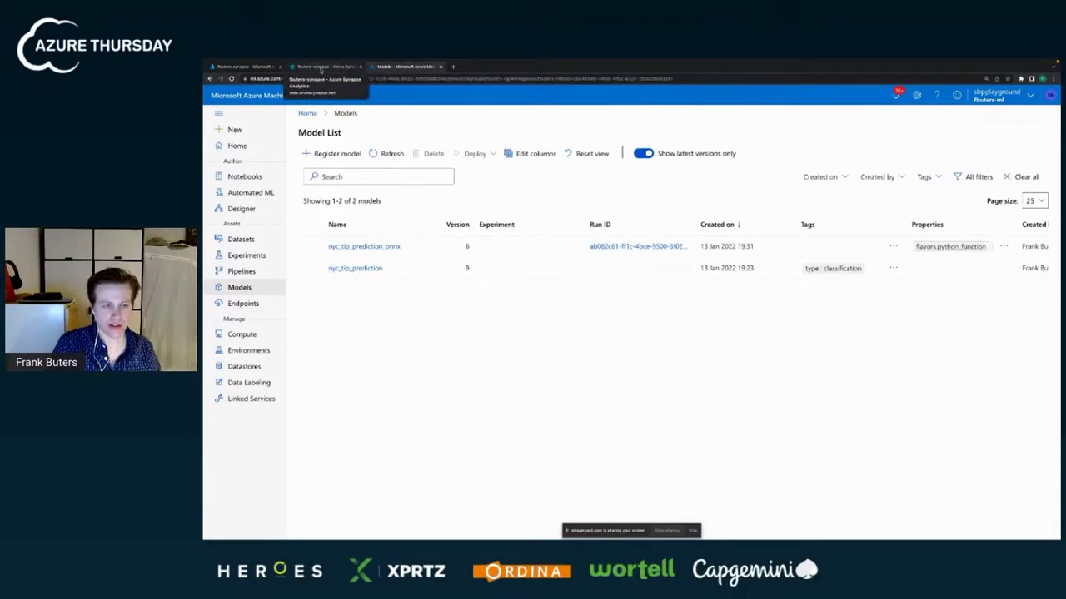
# Switch to the fbuters-synapse workspace in Synapse Analytics and view its linked services.
pyautogui.click(320, 67)
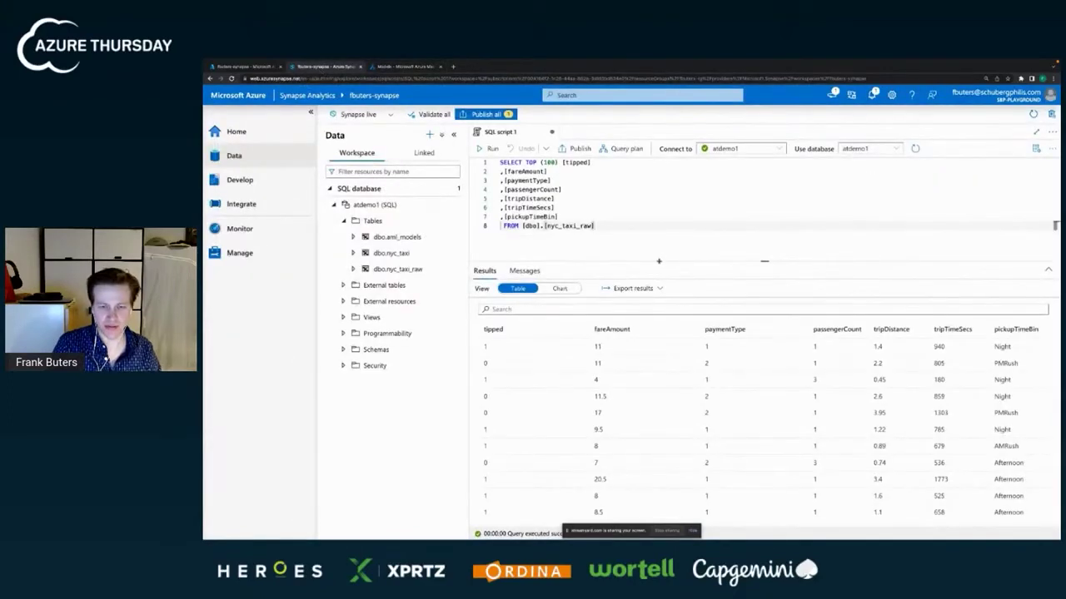
pyautogui.moveTo(658, 261); pyautogui.dragTo(652, 374)
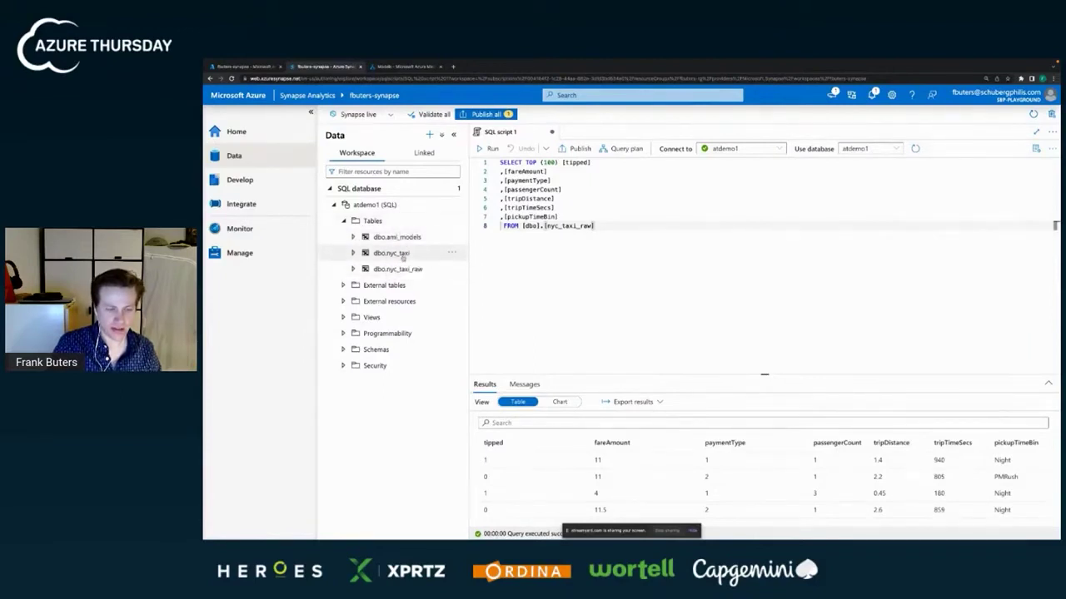
pyautogui.click(257, 252)
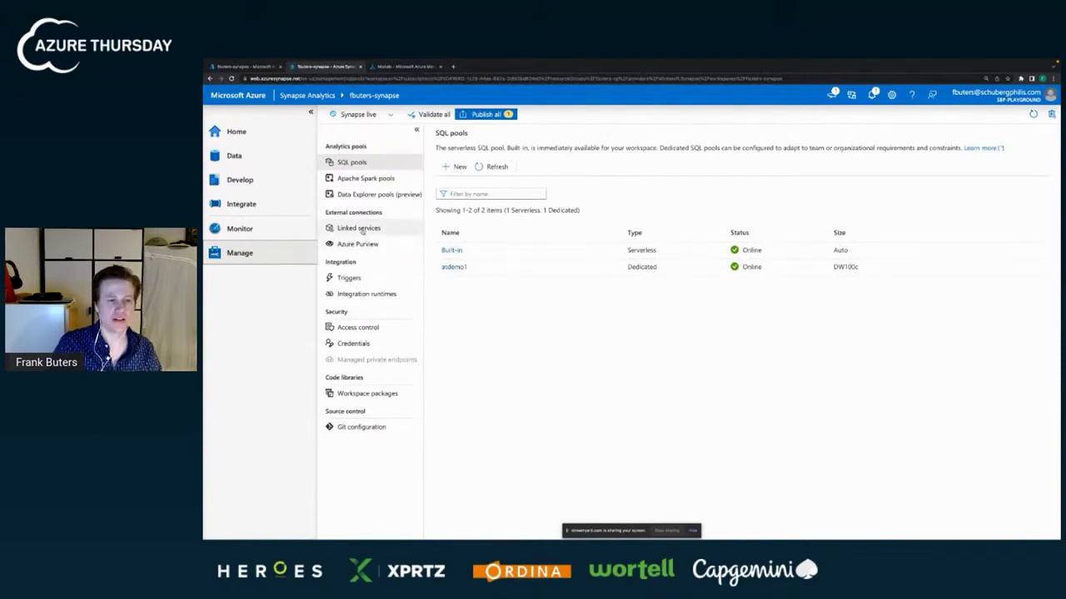
pyautogui.click(360, 228)
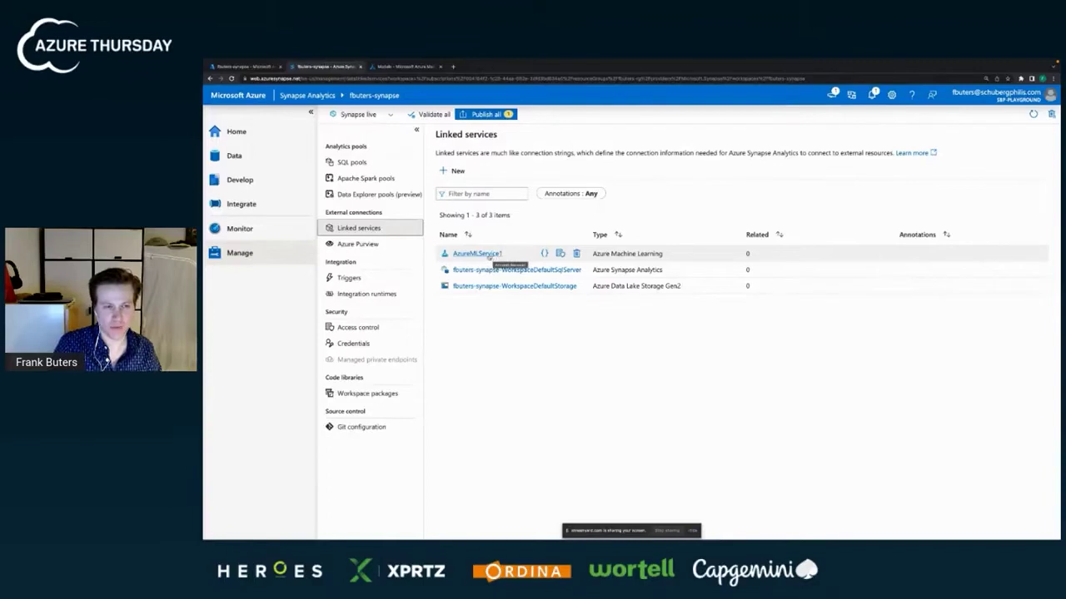
# Set up a model prediction on the dbo.nyc_taxi table using nyc_tip_prediction_onnx version 6, accepting the proposed column mappings.
pyautogui.click(248, 158)
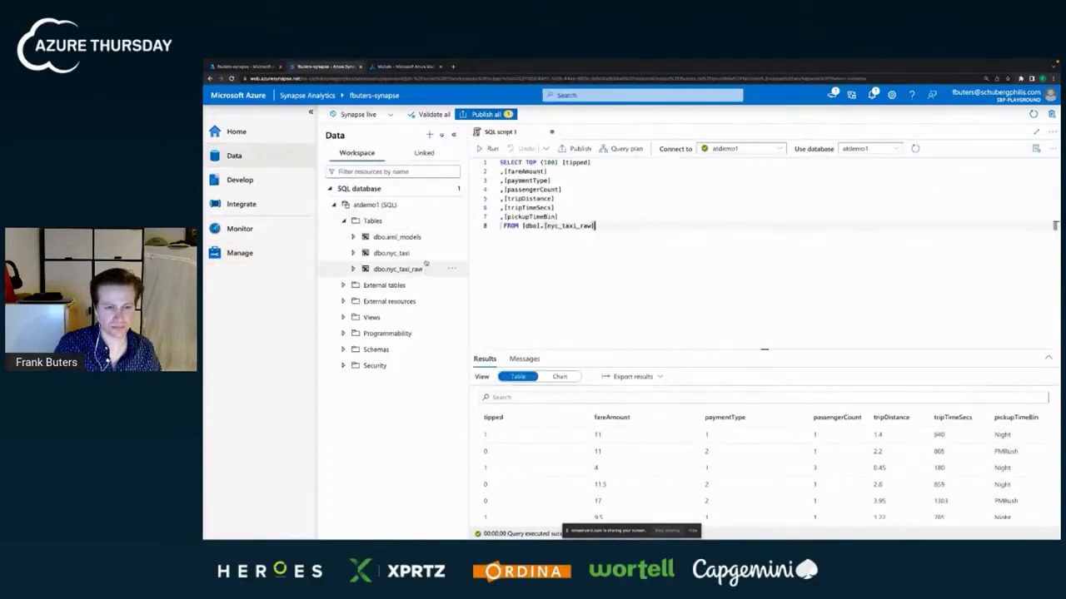
pyautogui.click(451, 253)
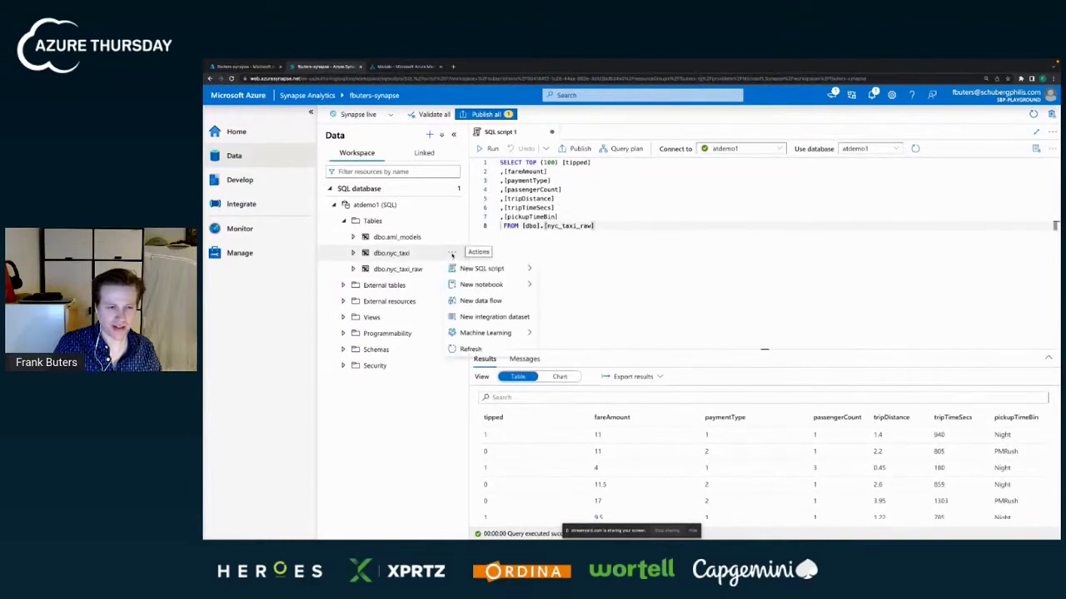
pyautogui.moveTo(480, 335)
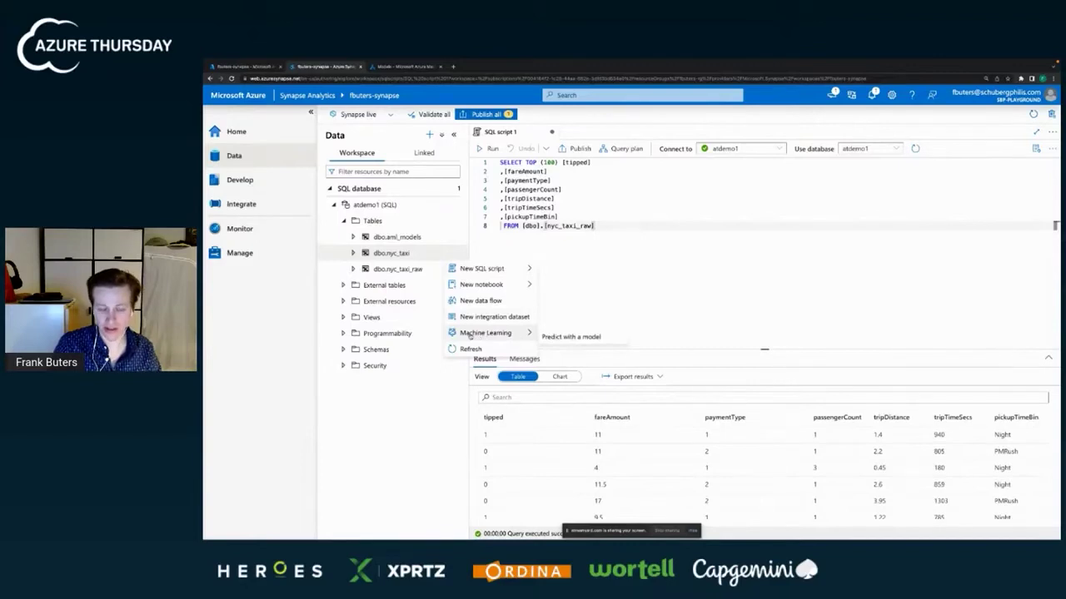
pyautogui.click(566, 338)
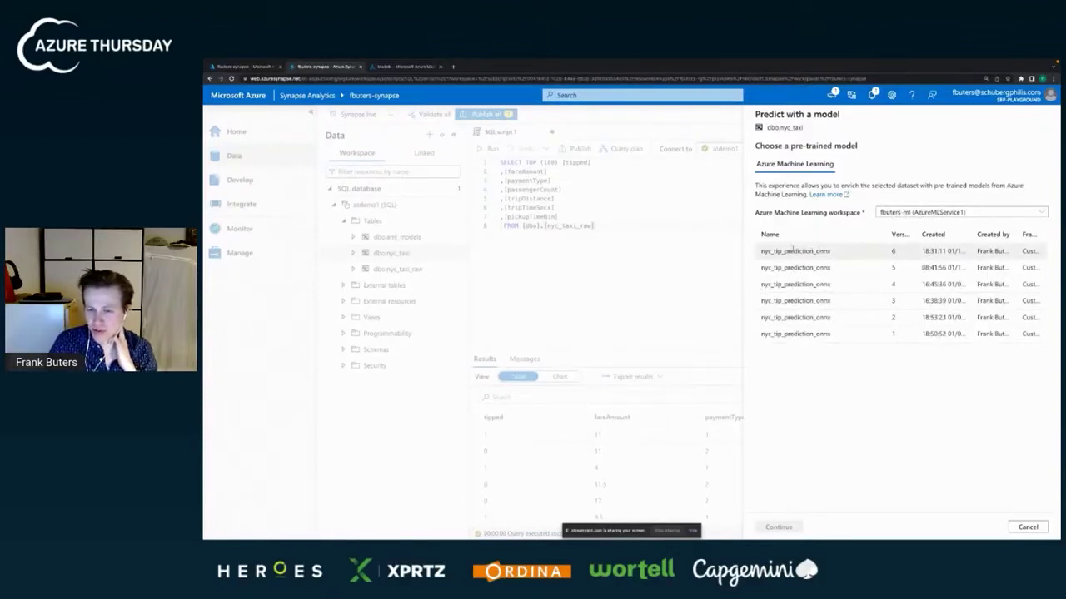
pyautogui.click(792, 251)
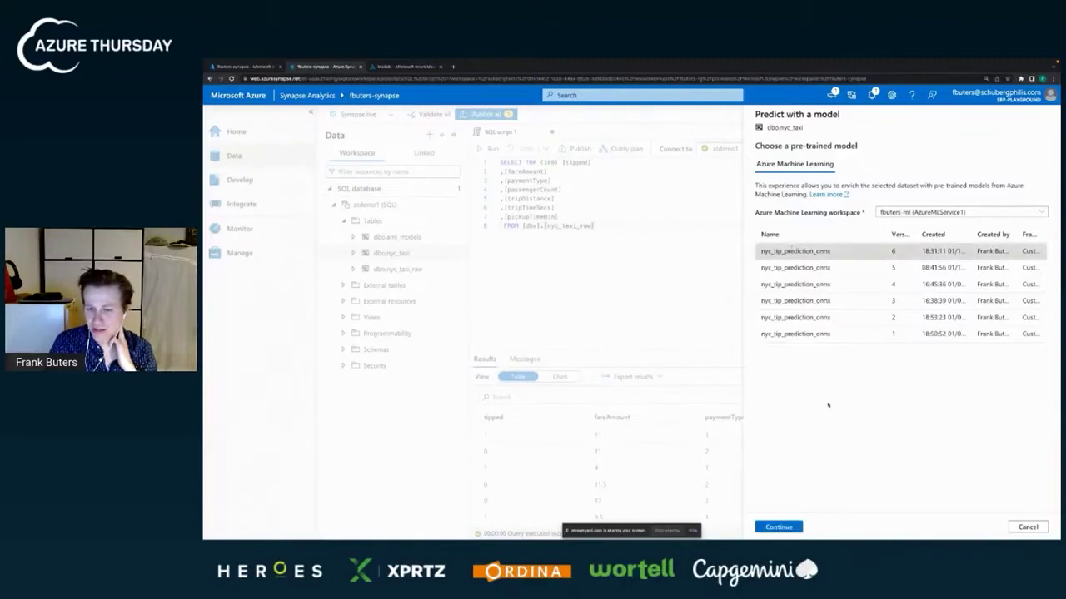
pyautogui.click(776, 528)
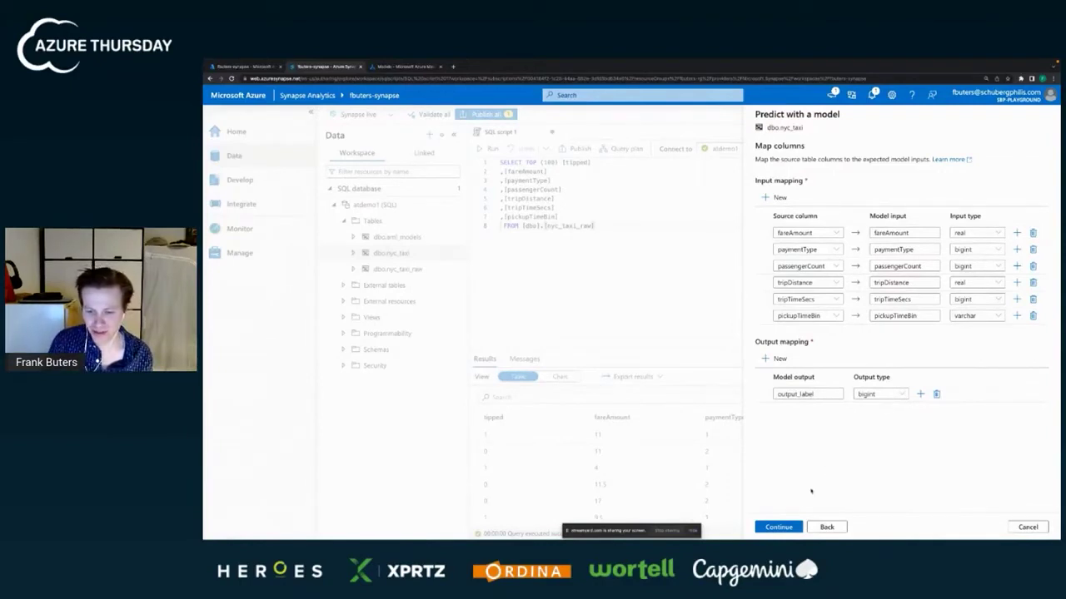
pyautogui.click(780, 528)
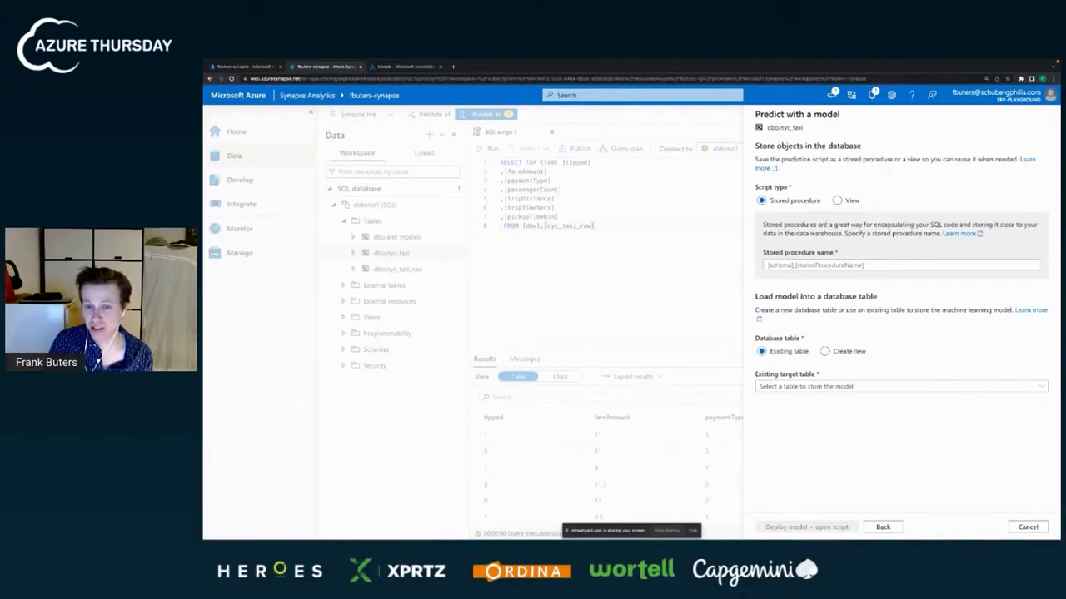
# Name the prediction's stored procedure at_demo_proc.
pyautogui.click(789, 264)
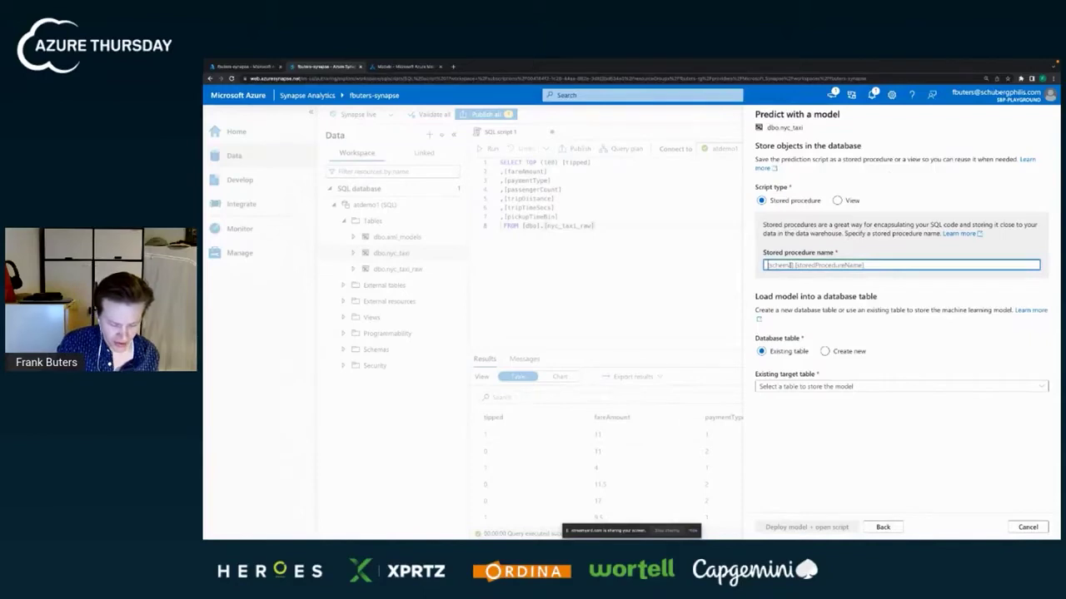
pyautogui.write('db')
pyautogui.press('BackSpace')
pyautogui.press('BackSpace')
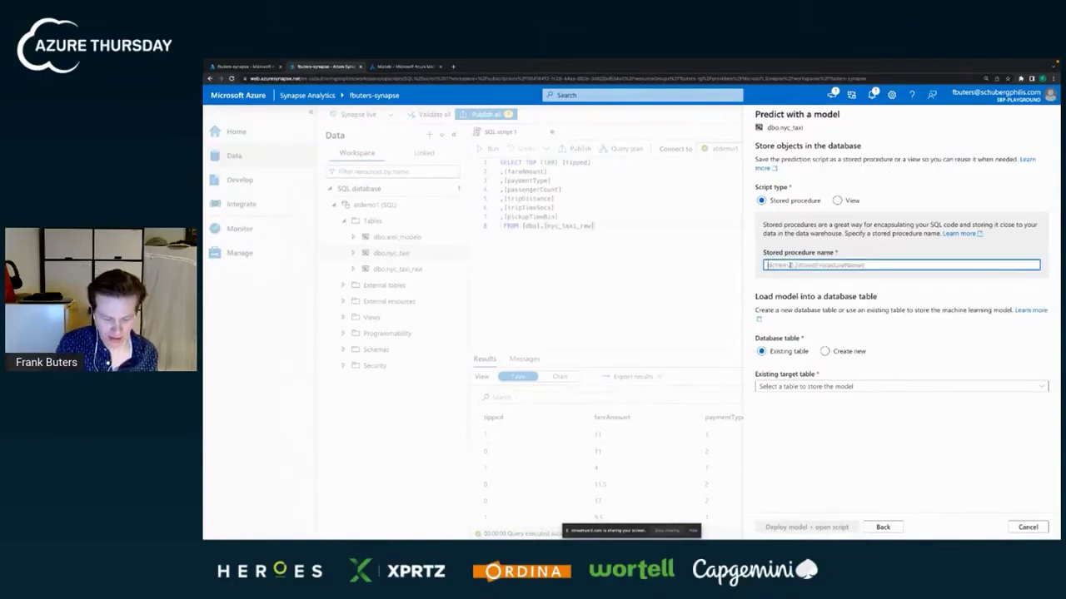
pyautogui.write('atest')
pyautogui.press('BackSpace')
pyautogui.press('BackSpace')
pyautogui.press('BackSpace')
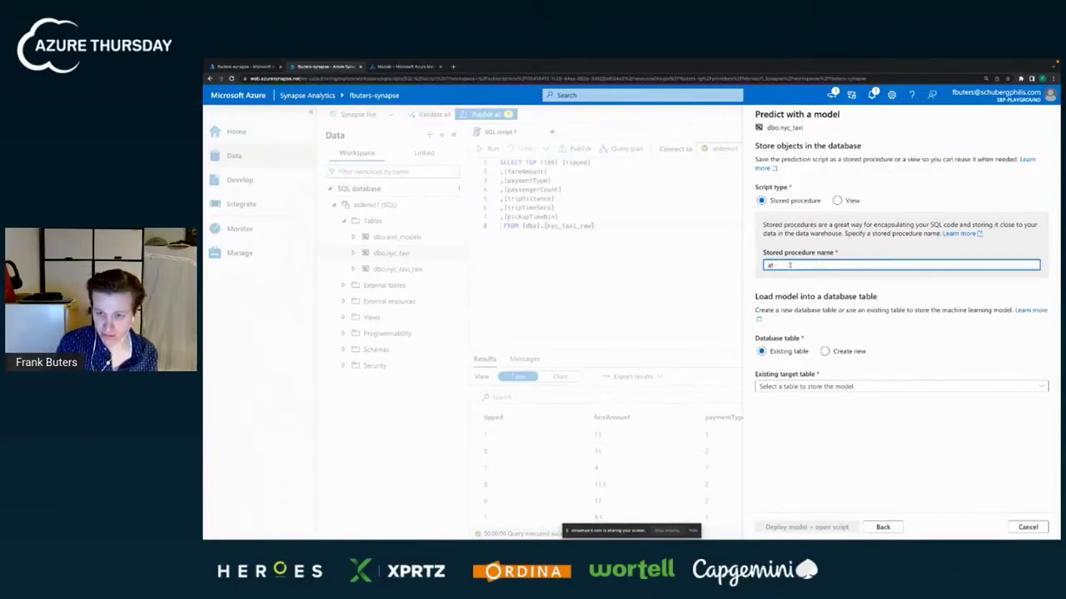
pyautogui.write('_demo_proc')
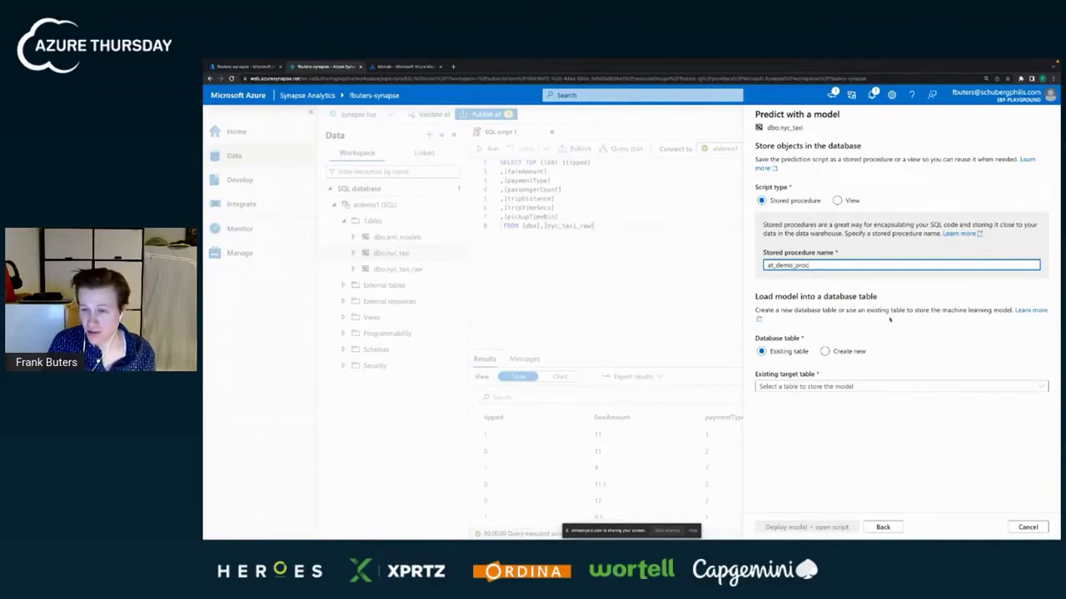
# Choose dbo.aml_models as the existing table that stores the model, and deploy the model with its script opened.
pyautogui.click(832, 386)
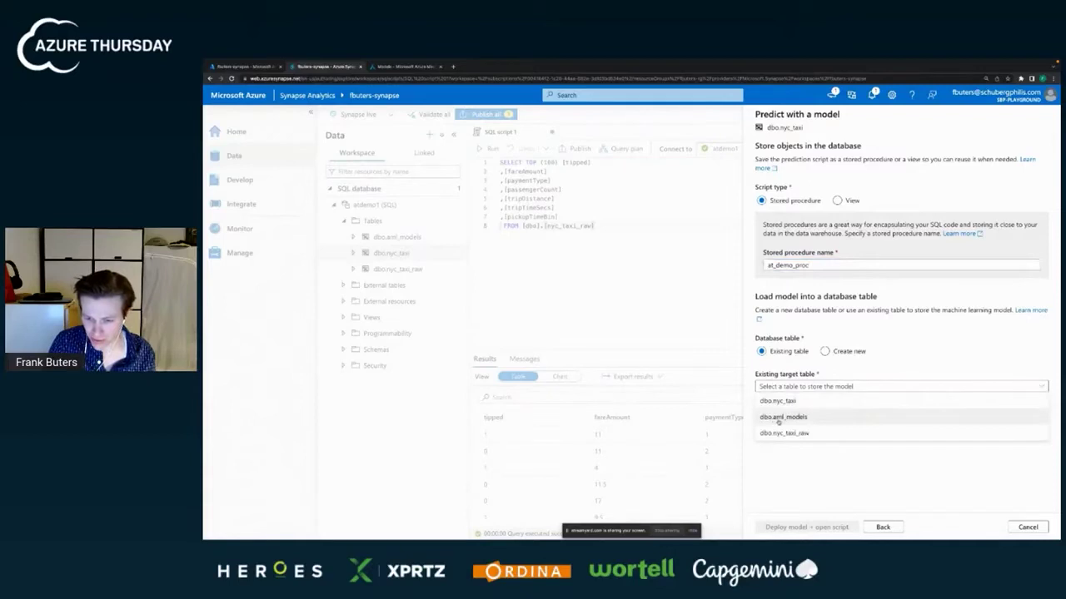
pyautogui.click(779, 419)
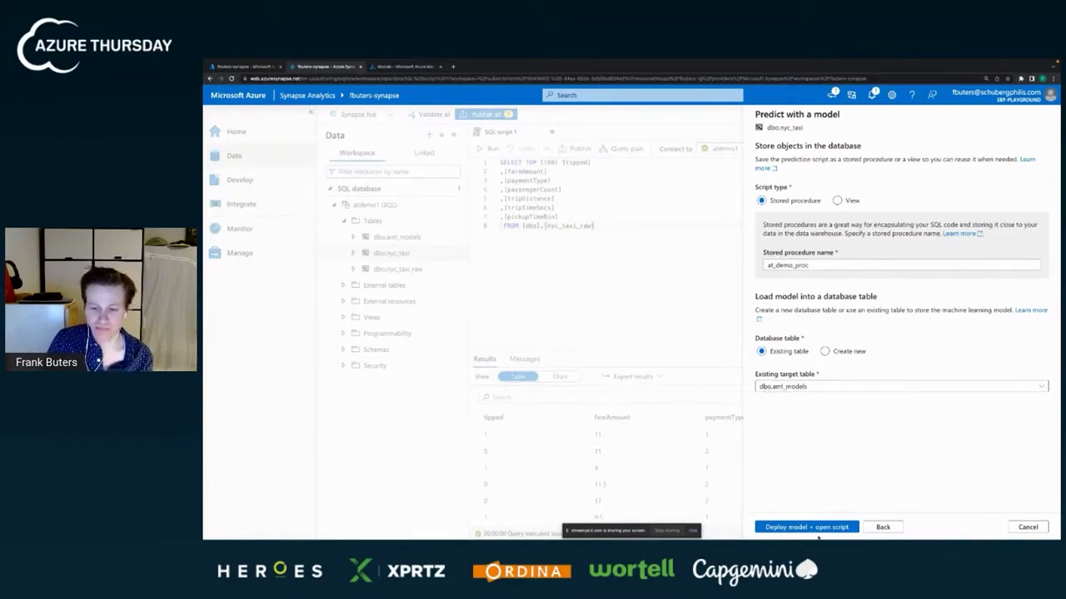
pyautogui.click(818, 528)
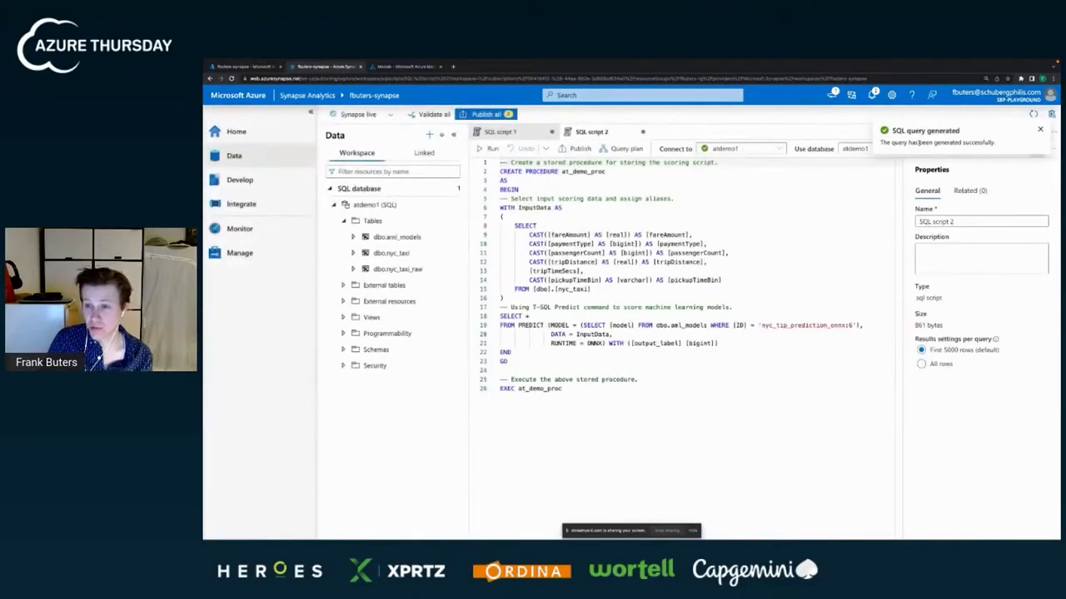
pyautogui.click(1040, 130)
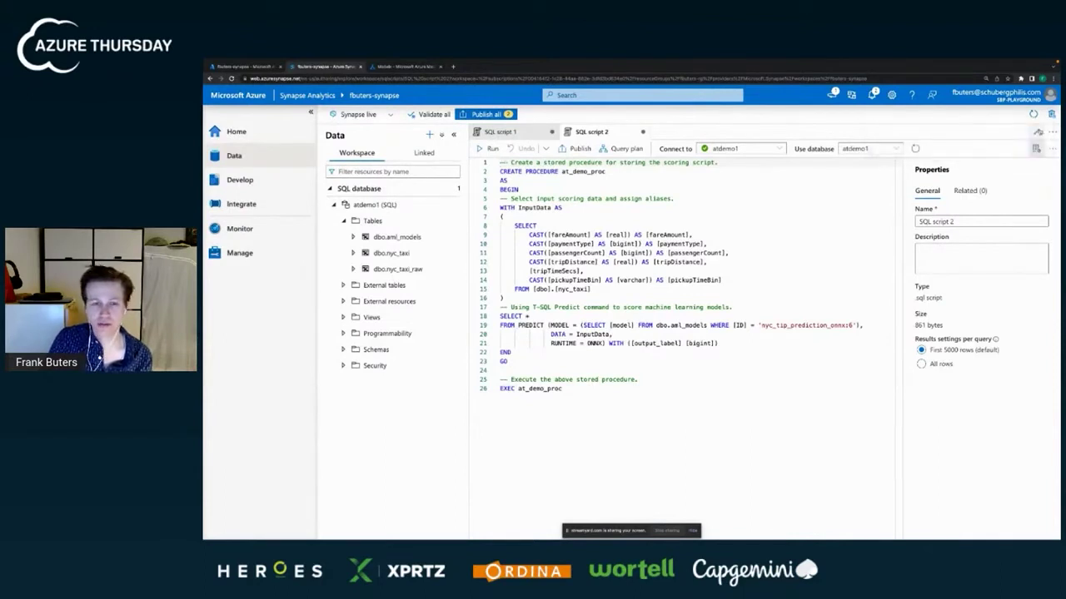
# Examine the generated scoring script, including its input query on nyc_taxi and the PREDICT statement.
pyautogui.click(825, 209)
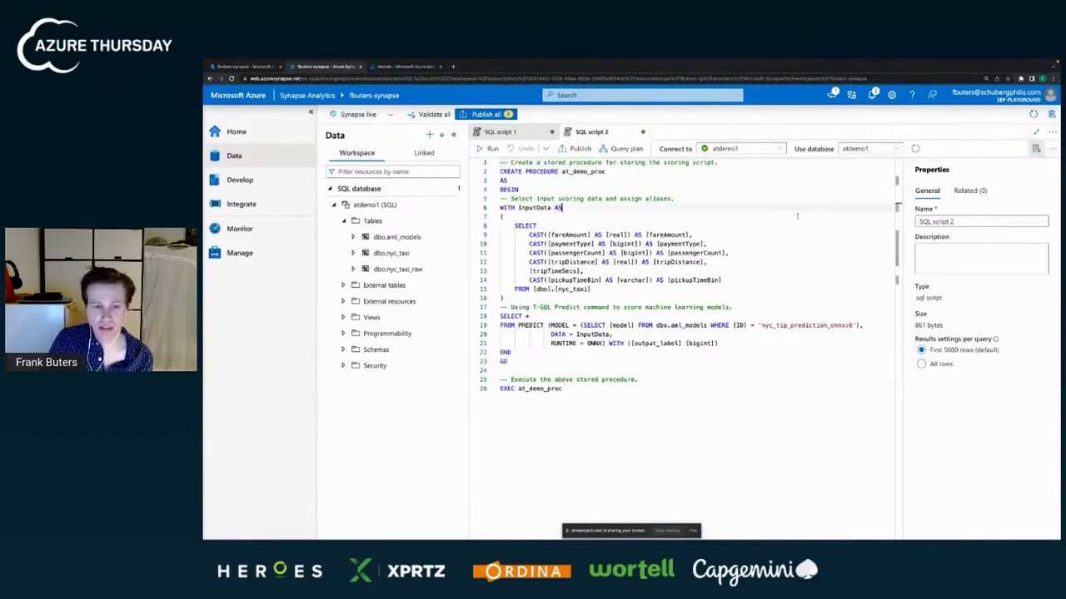
pyautogui.click(728, 231)
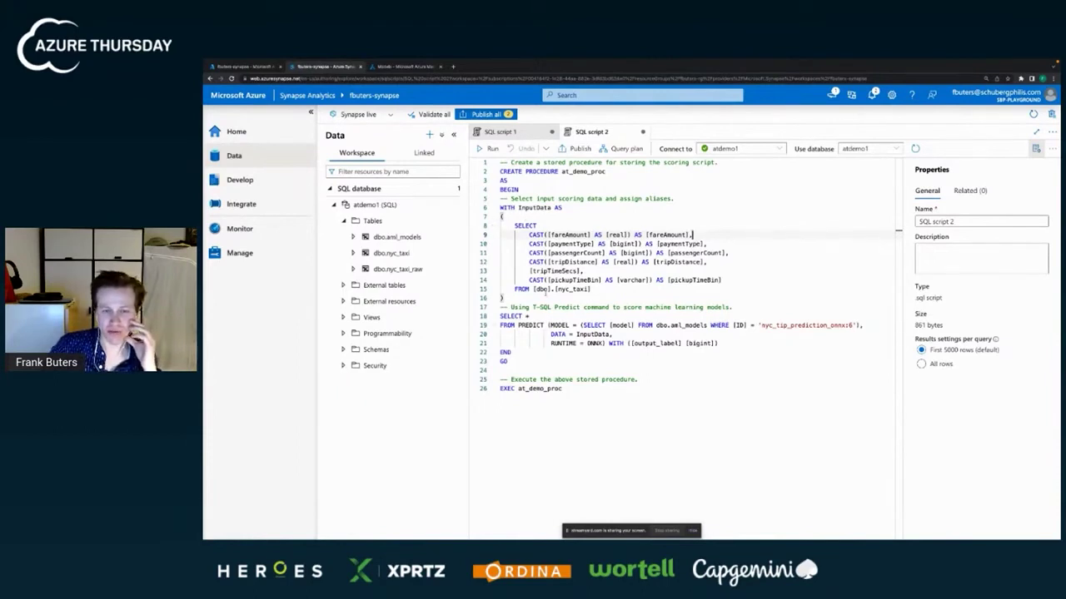
pyautogui.click(545, 297)
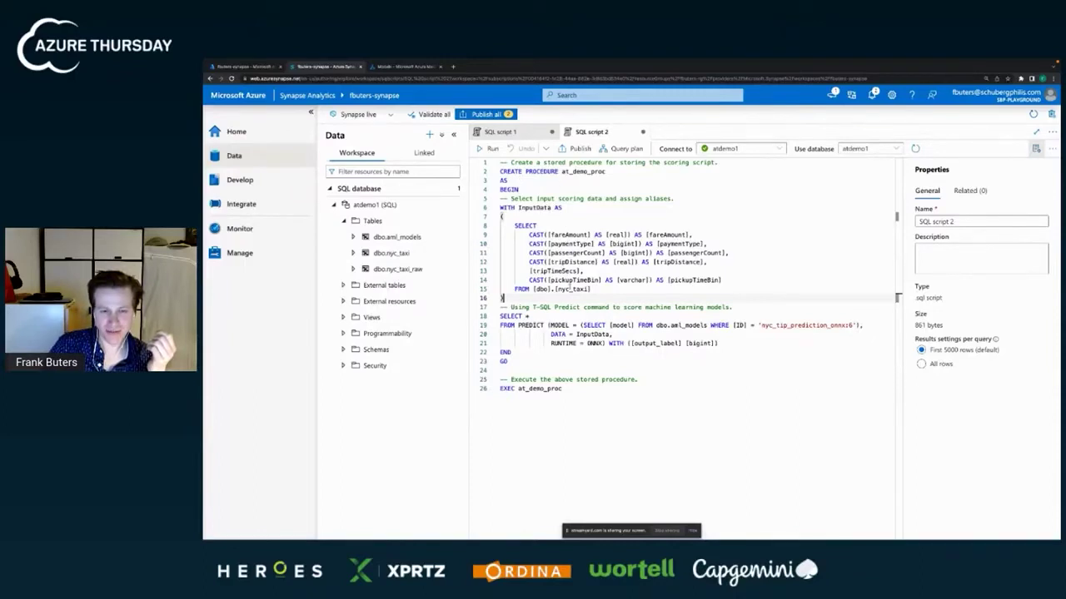
pyautogui.doubleClick(557, 289)
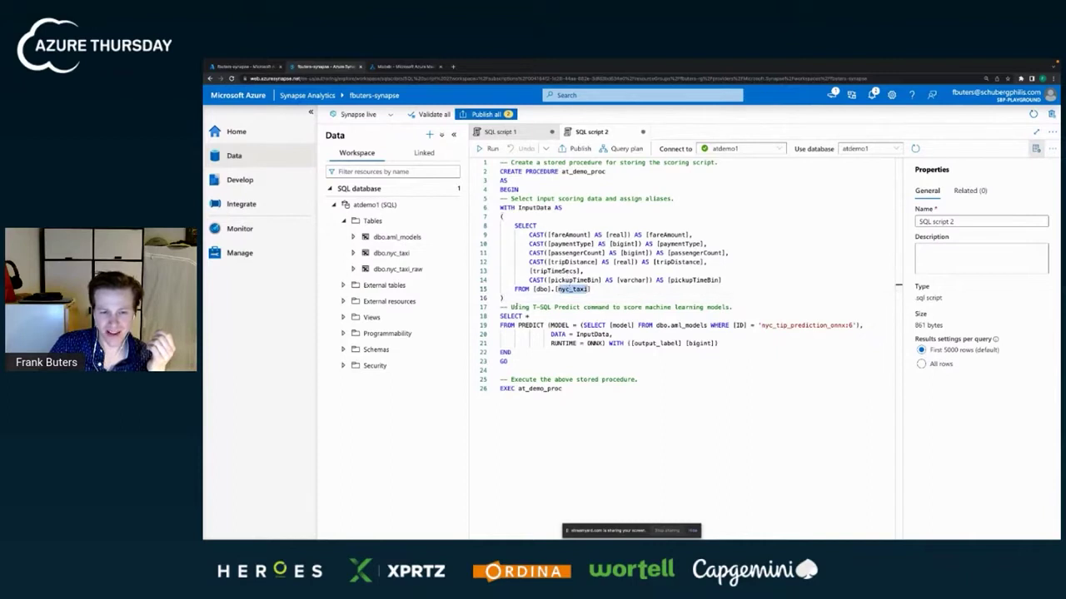
pyautogui.doubleClick(533, 325)
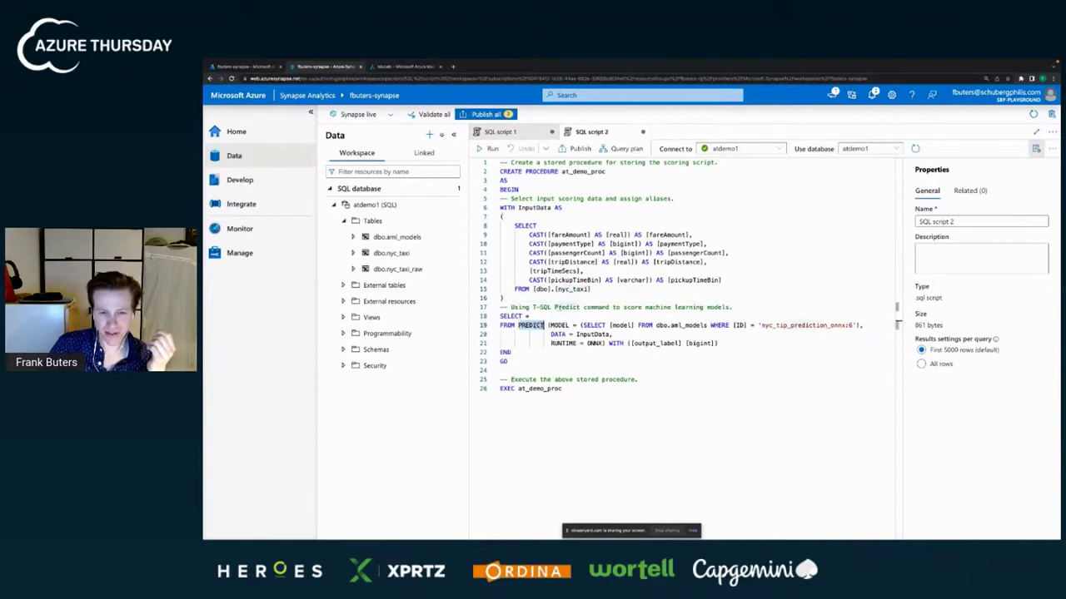
# Inspect the PREDICT statement's model subquery and the column information of the dbo.aml_models table.
pyautogui.click(538, 326)
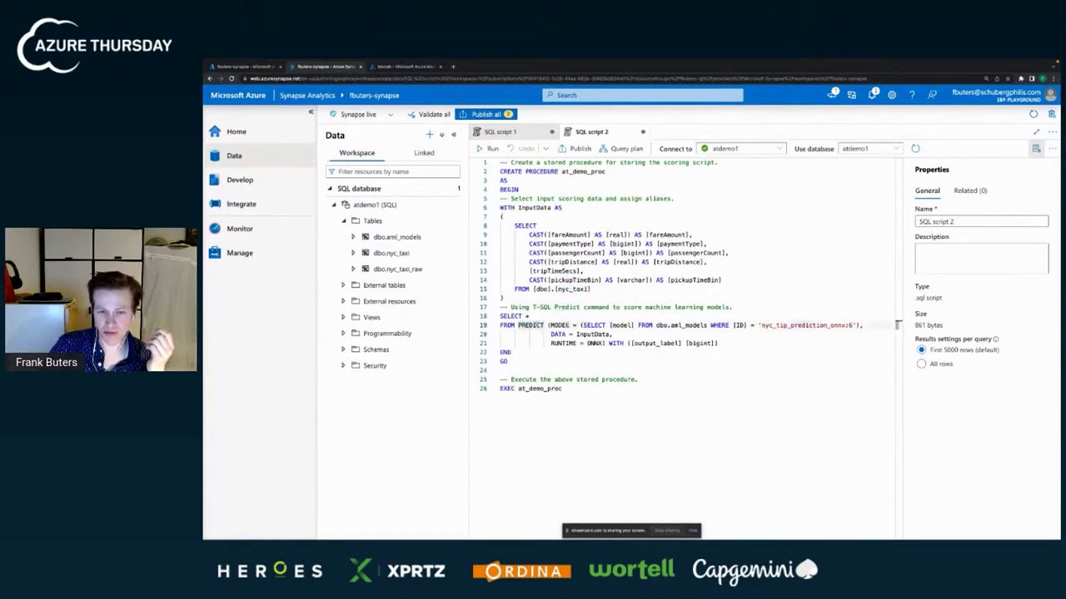
pyautogui.click(676, 325)
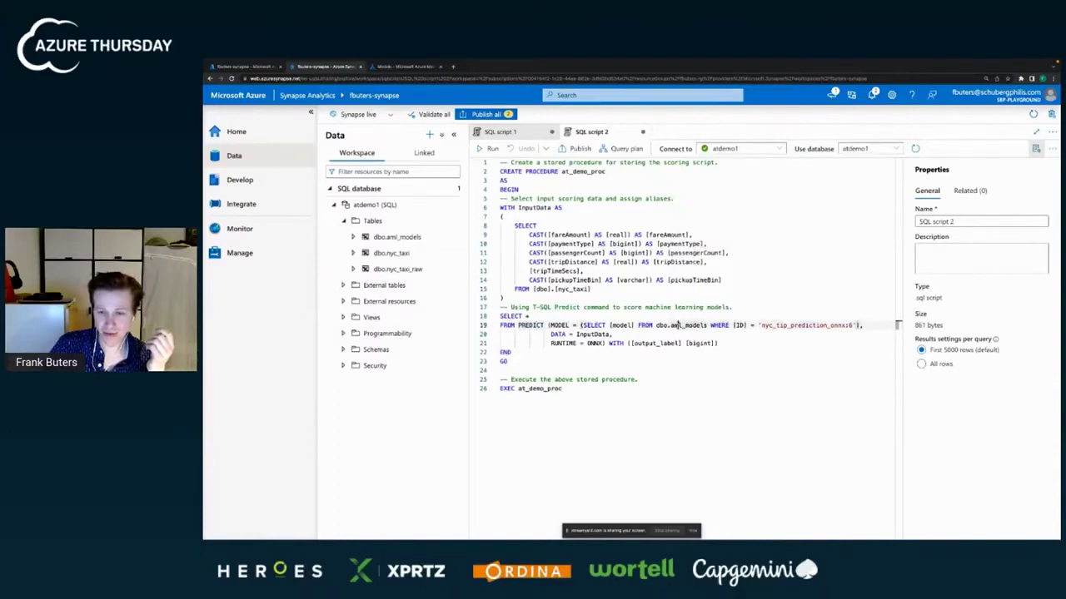
pyautogui.moveTo(676, 325)
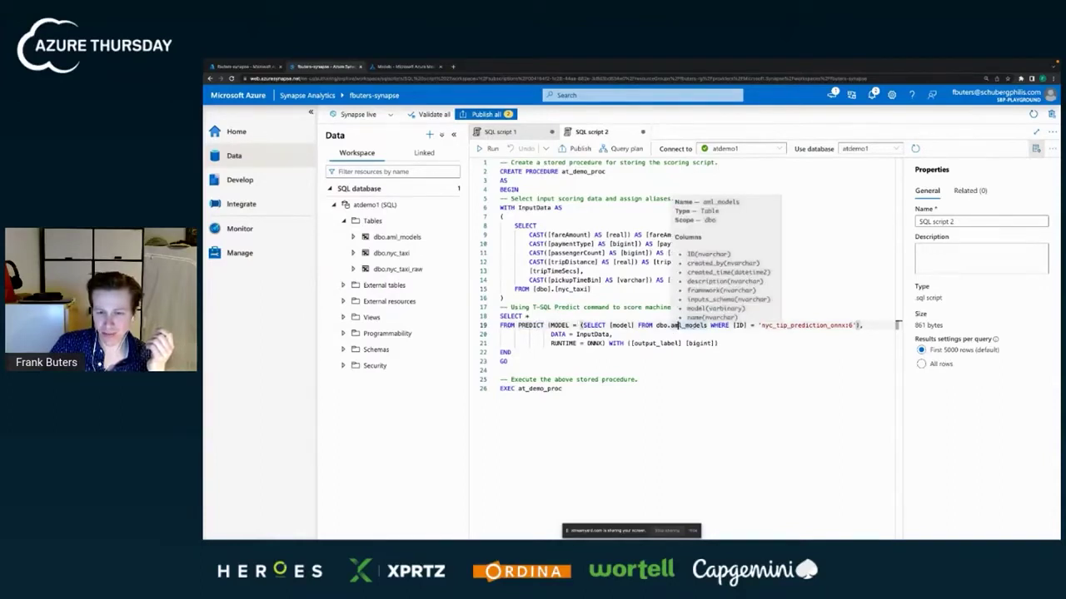
pyautogui.click(511, 352)
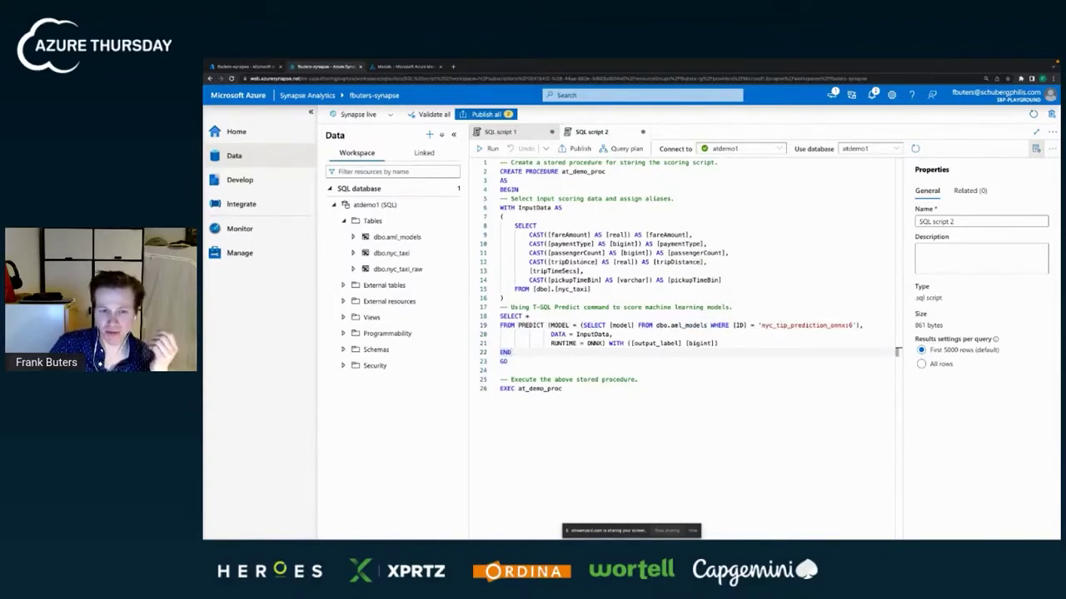
# Run the scoring script that creates and executes at_demo_proc, and enlarge the code area above the results.
pyautogui.click(490, 148)
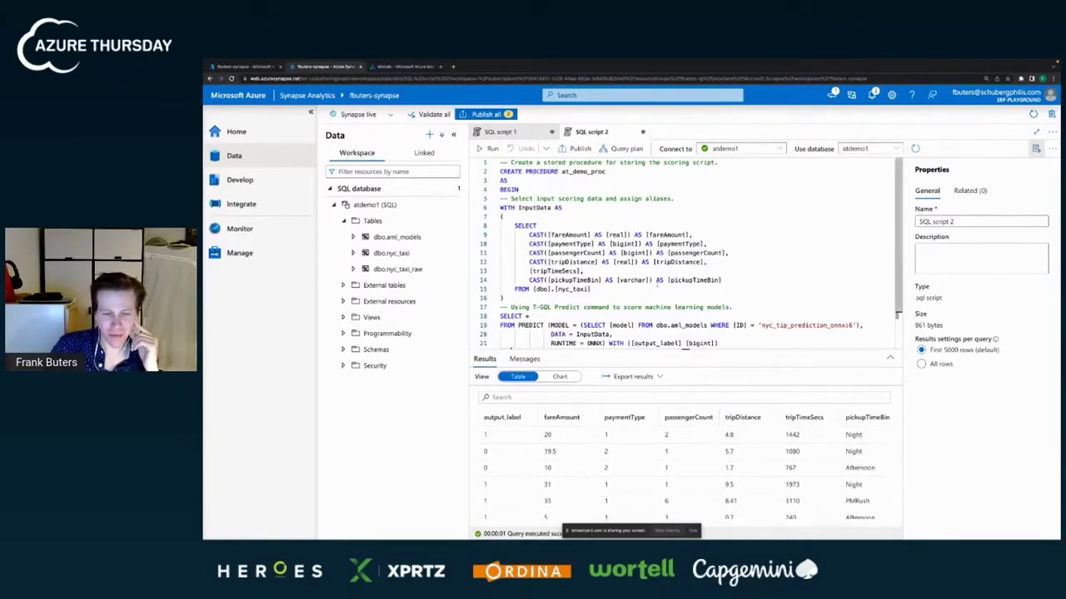
pyautogui.scroll(-2, 658, 283)
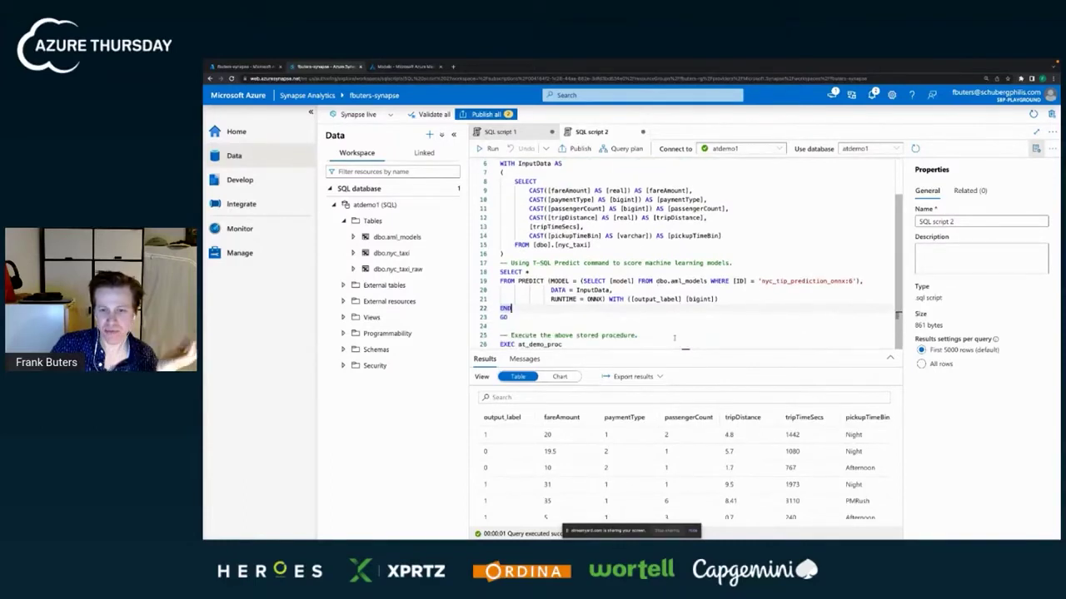
pyautogui.moveTo(683, 350); pyautogui.dragTo(684, 380)
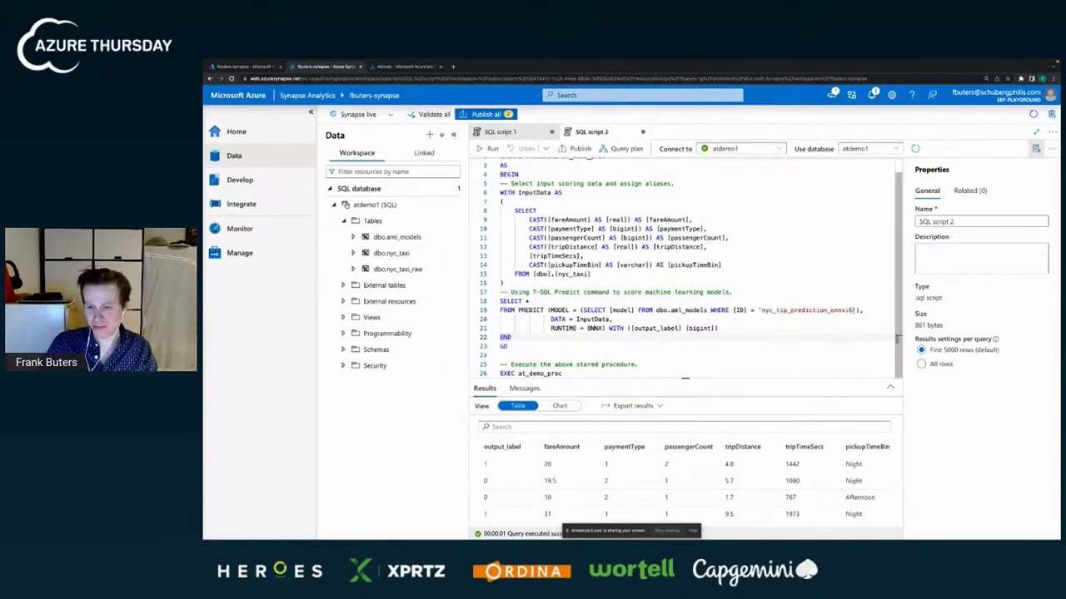
# Review the model version and output label definition in the PREDICT statement, and switch to the presentation slides.
pyautogui.click(651, 359)
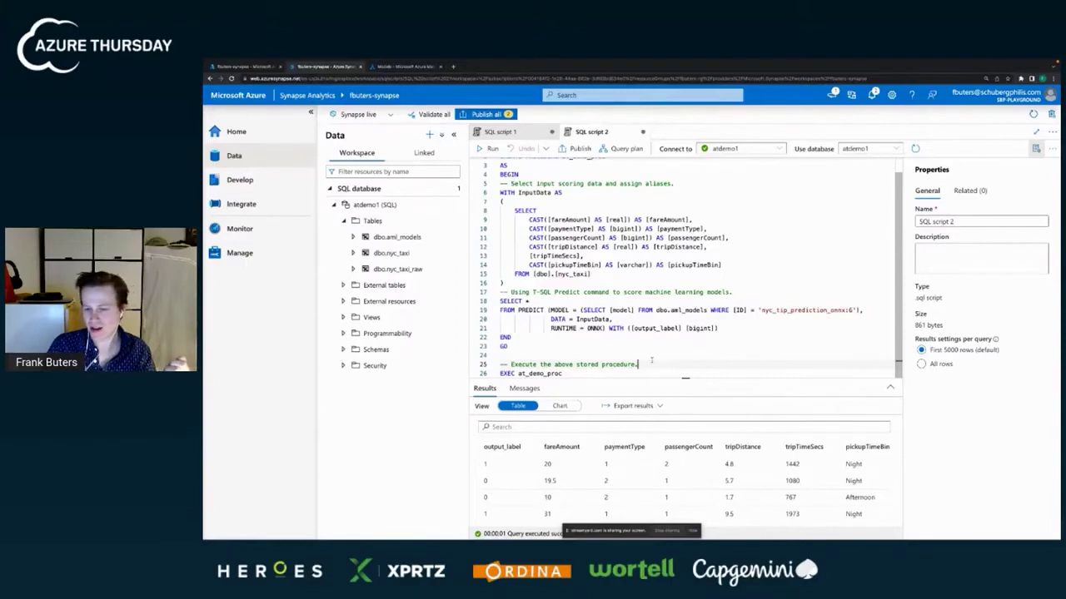
pyautogui.click(857, 309)
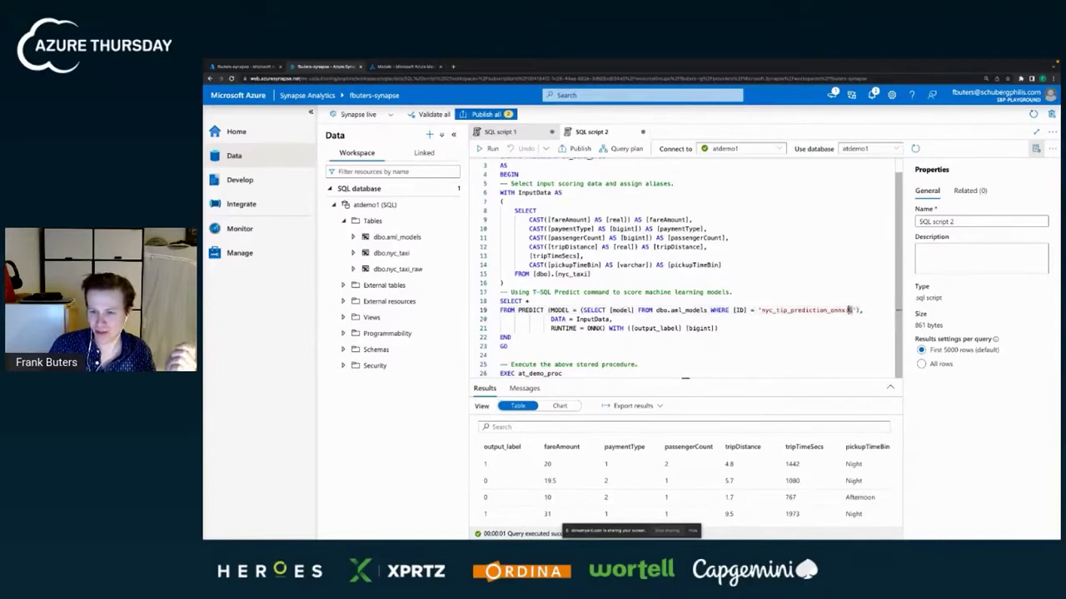
pyautogui.click(782, 330)
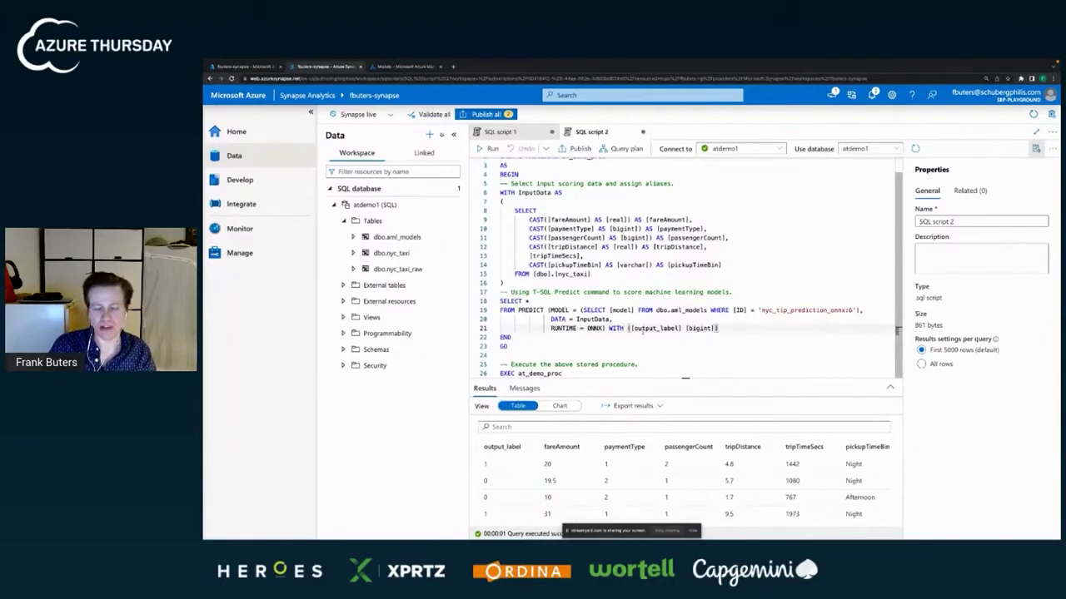
pyautogui.hotkey('ctrl', 'Left')
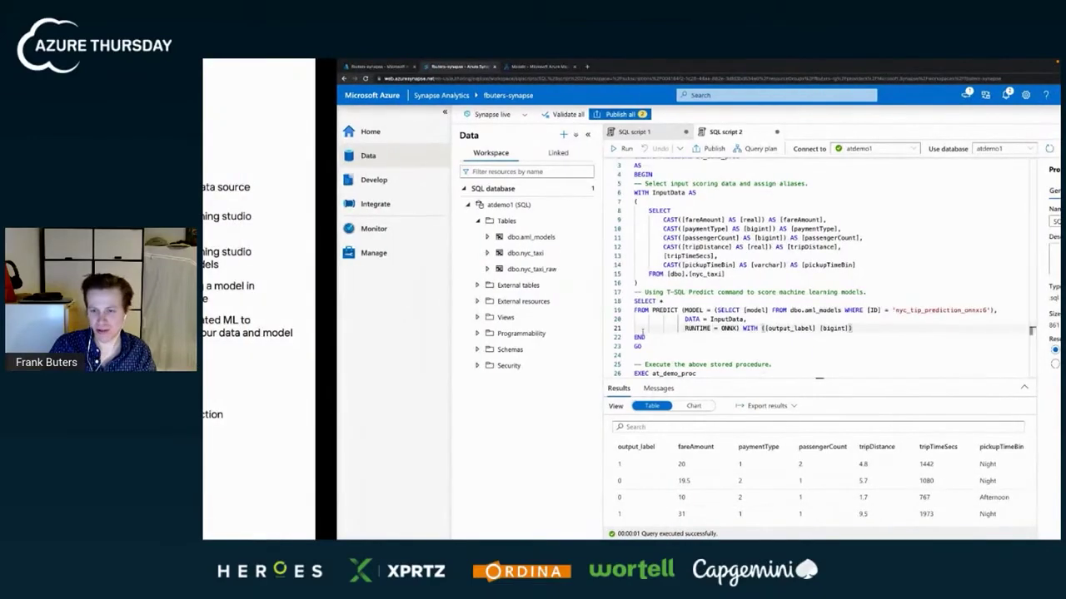
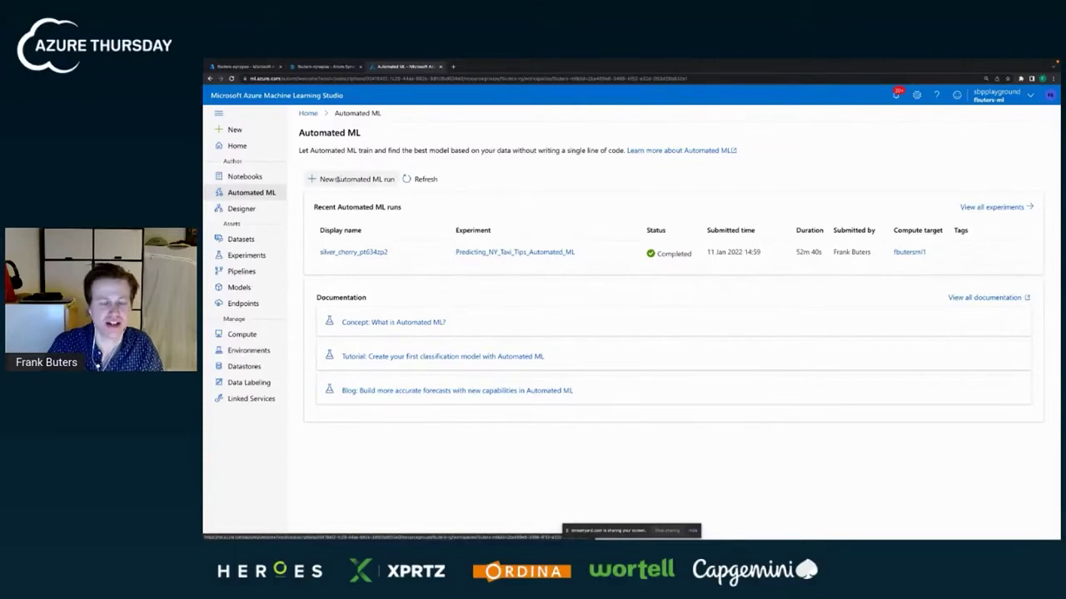
# Start a new Automated ML run in Azure Machine Learning Studio with nyc-train as the input dataset.
pyautogui.click(339, 178)
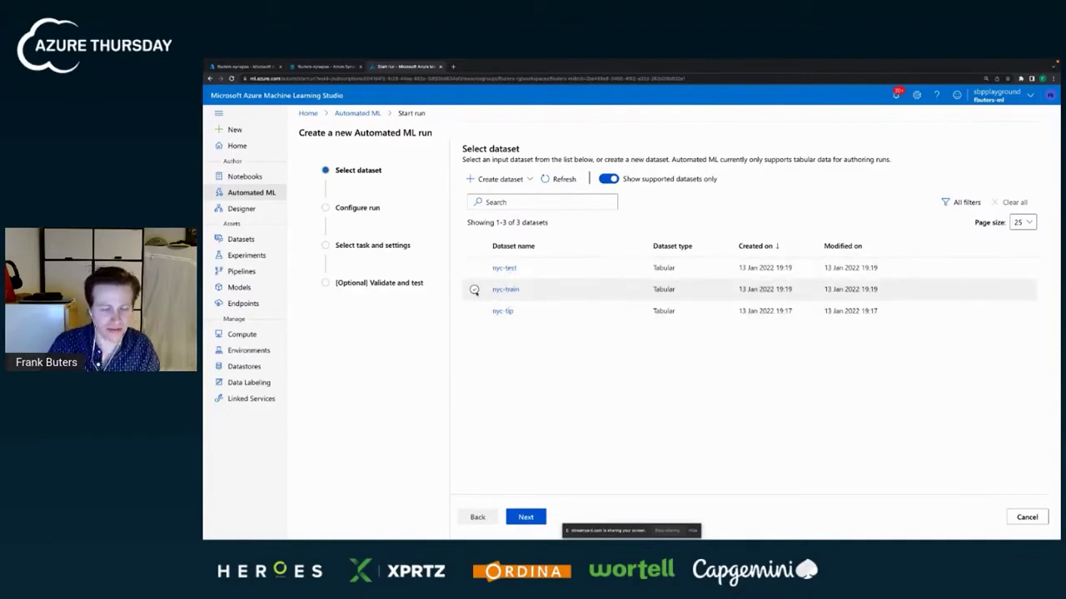
pyautogui.click(473, 289)
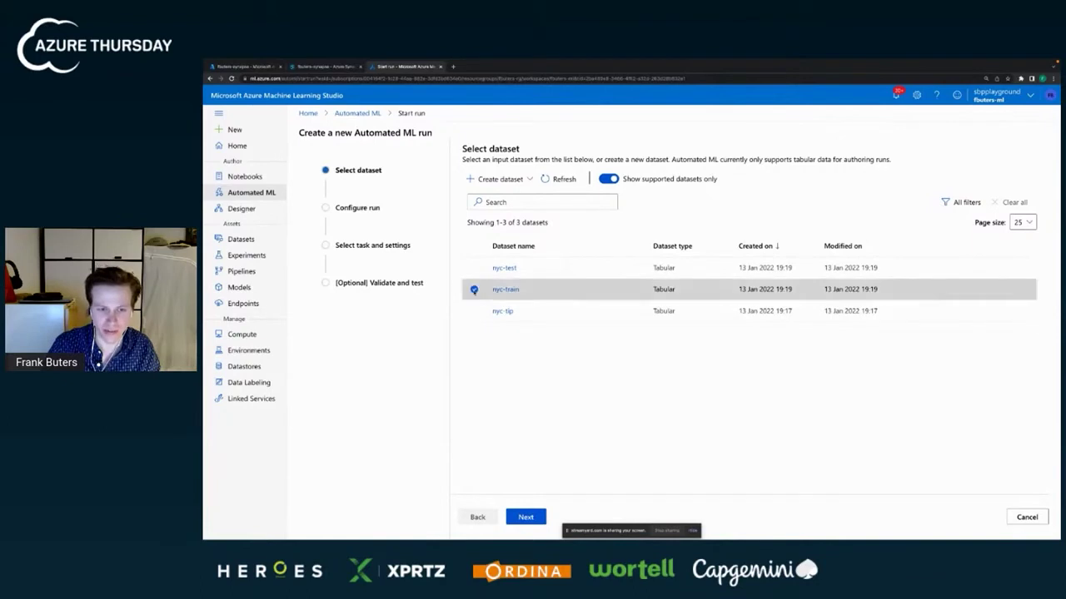
pyautogui.click(526, 517)
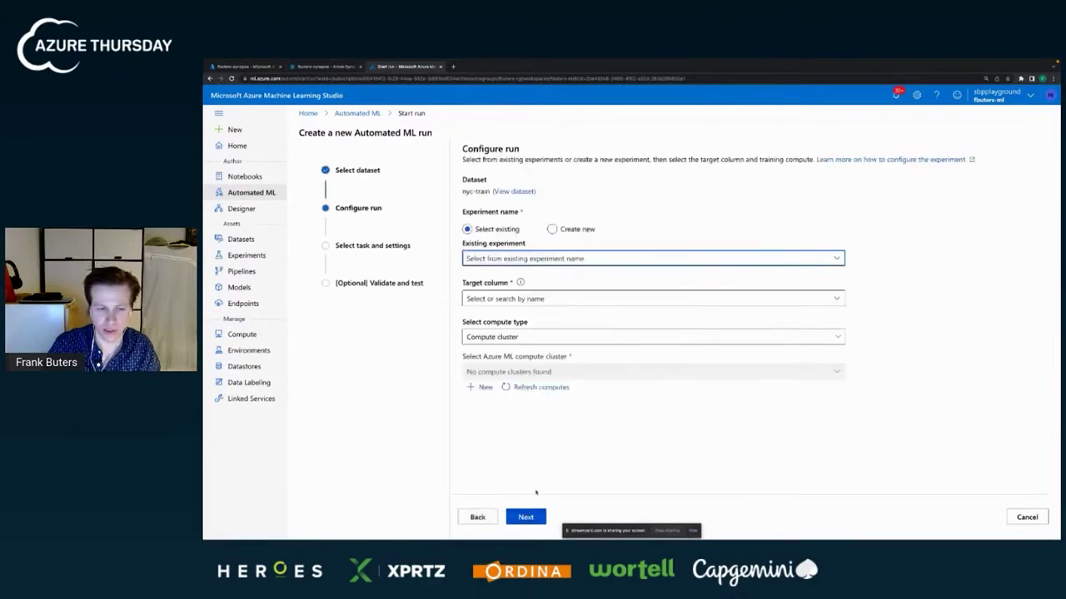
# Create a new experiment for the run, named at_demo_automated_ml.
pyautogui.click(551, 229)
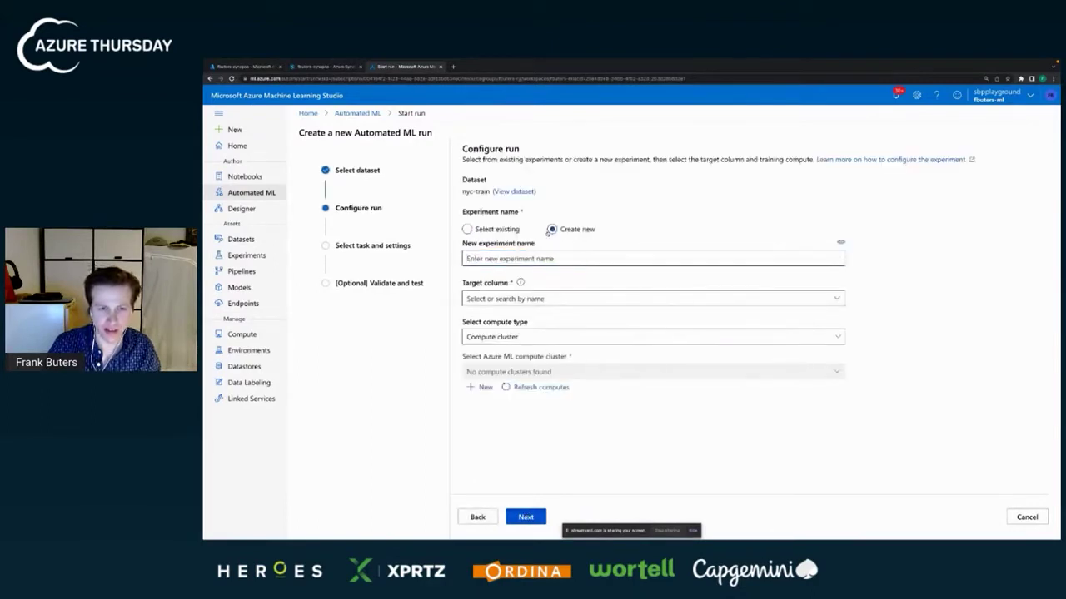
pyautogui.click(522, 259)
pyautogui.write('at_')
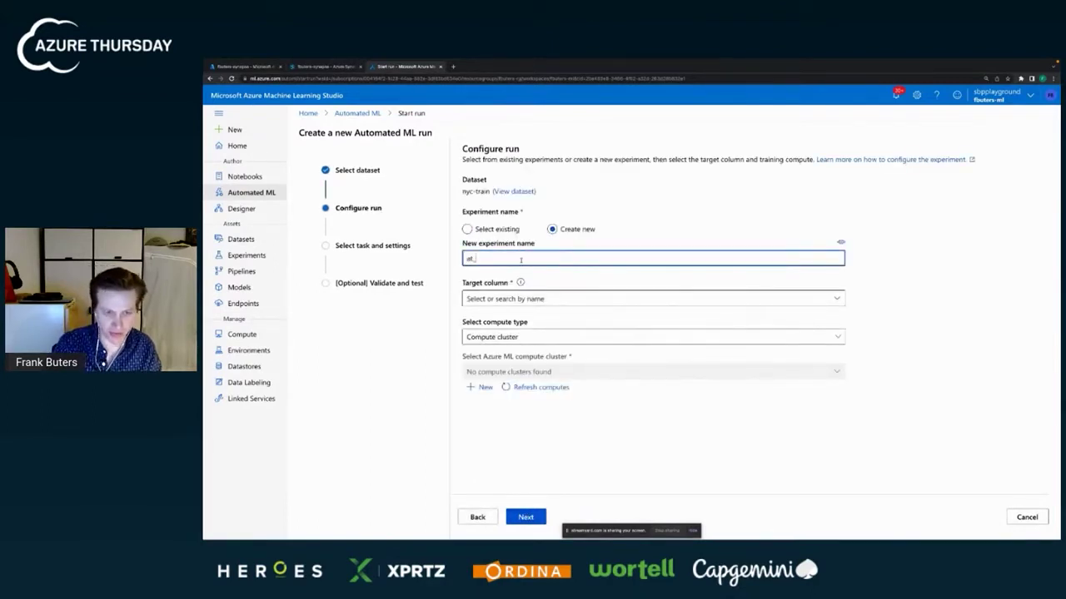
pyautogui.write('demo_a')
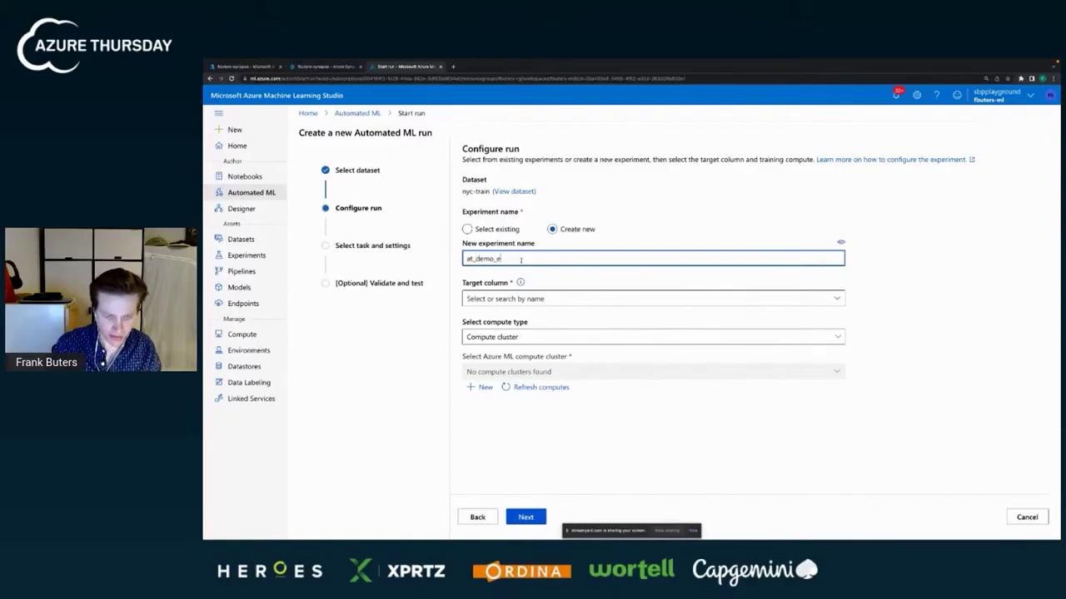
pyautogui.write('utomated_ml')
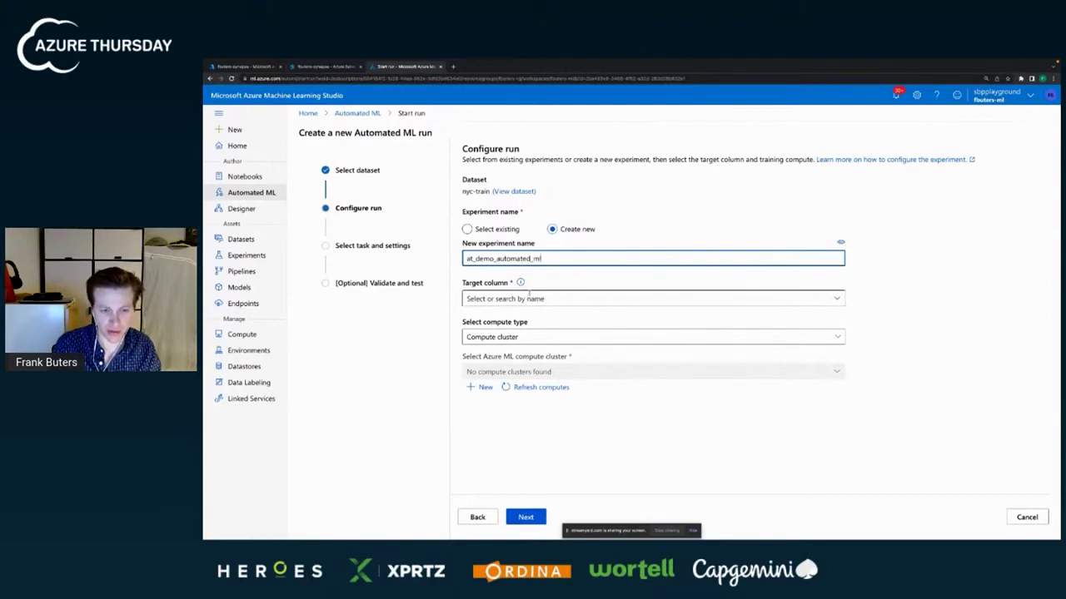
# Set tipped (Integer) as the target column and train the run on the running compute instance.
pyautogui.moveTo(520, 283)
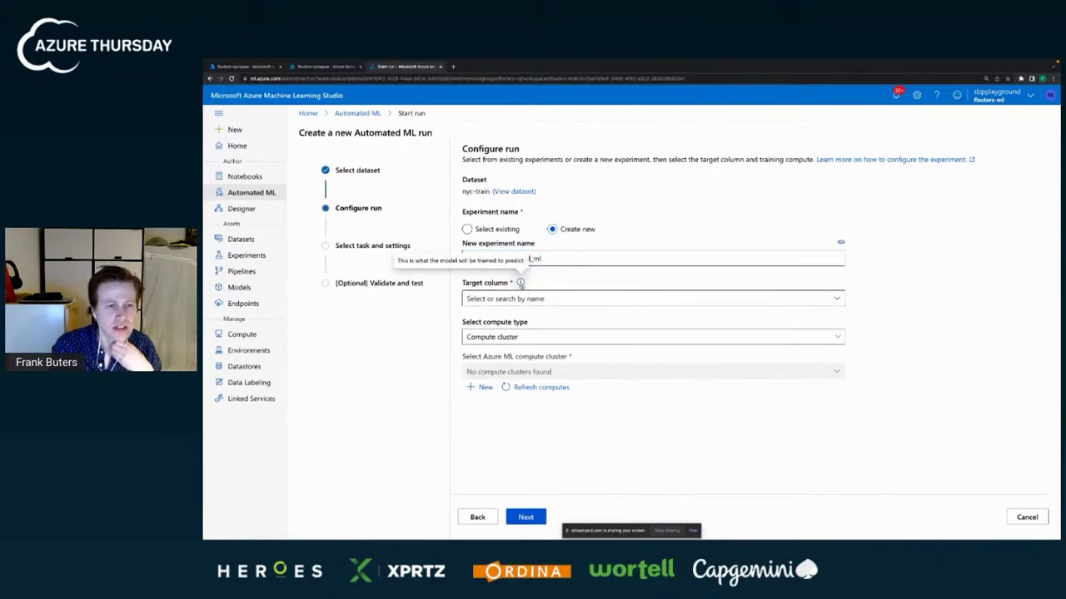
pyautogui.click(516, 298)
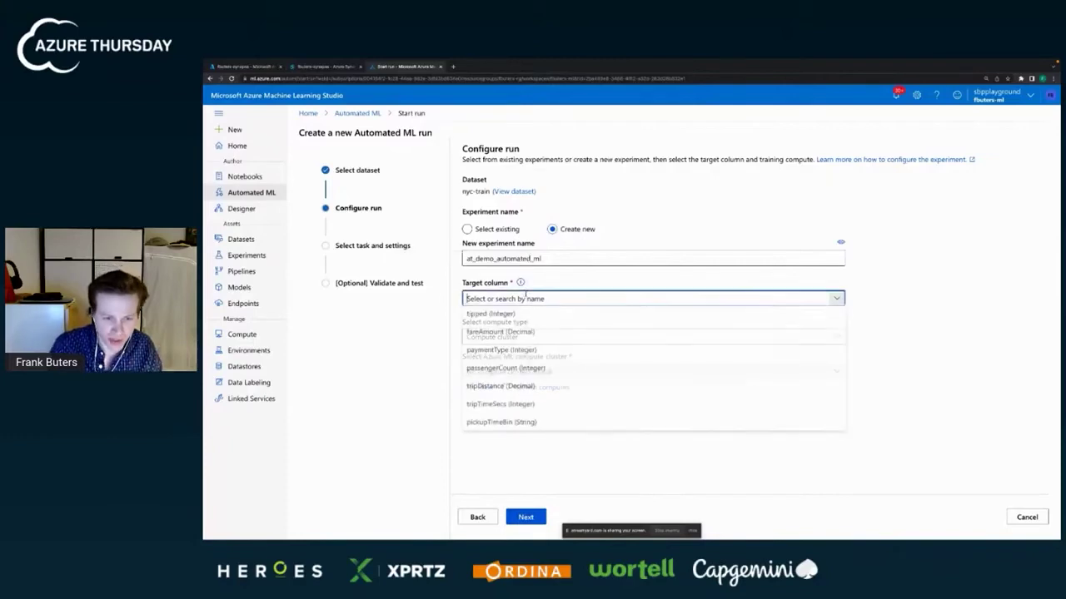
pyautogui.click(514, 314)
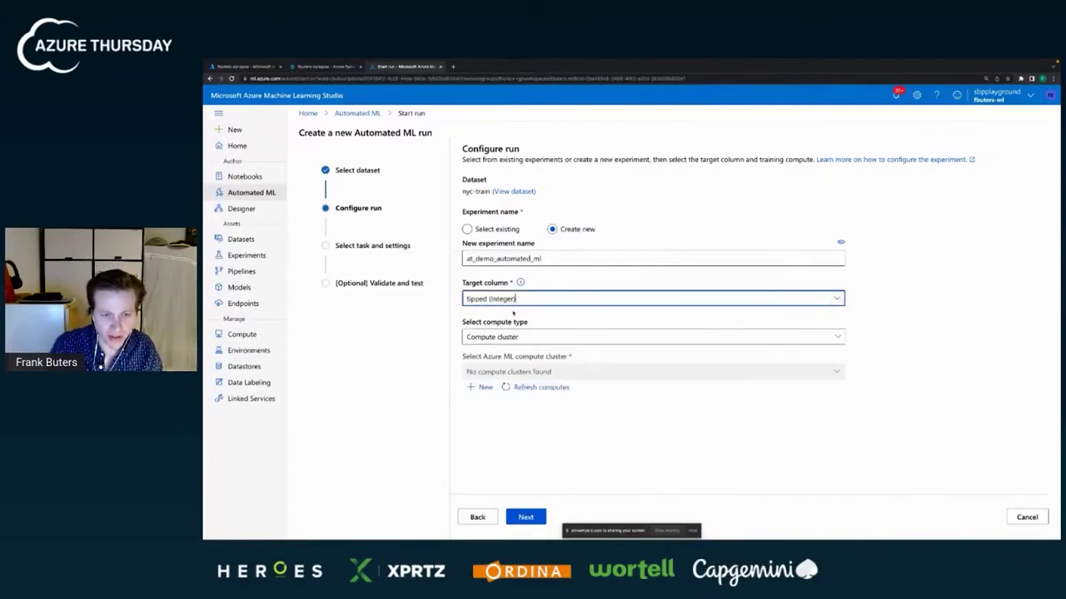
pyautogui.click(533, 335)
pyautogui.click(512, 371)
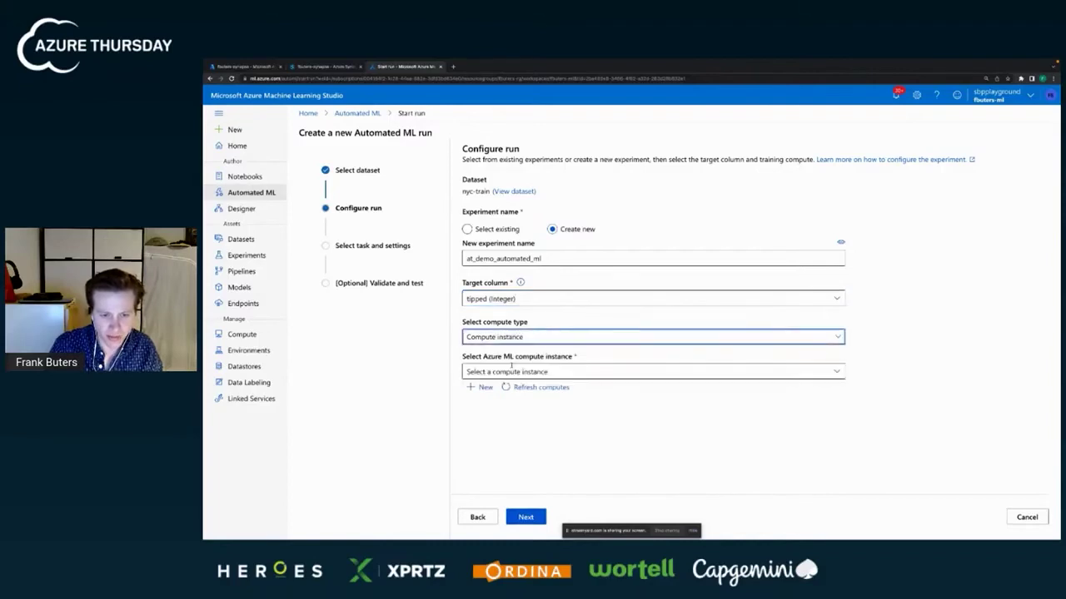
pyautogui.click(514, 372)
pyautogui.click(530, 395)
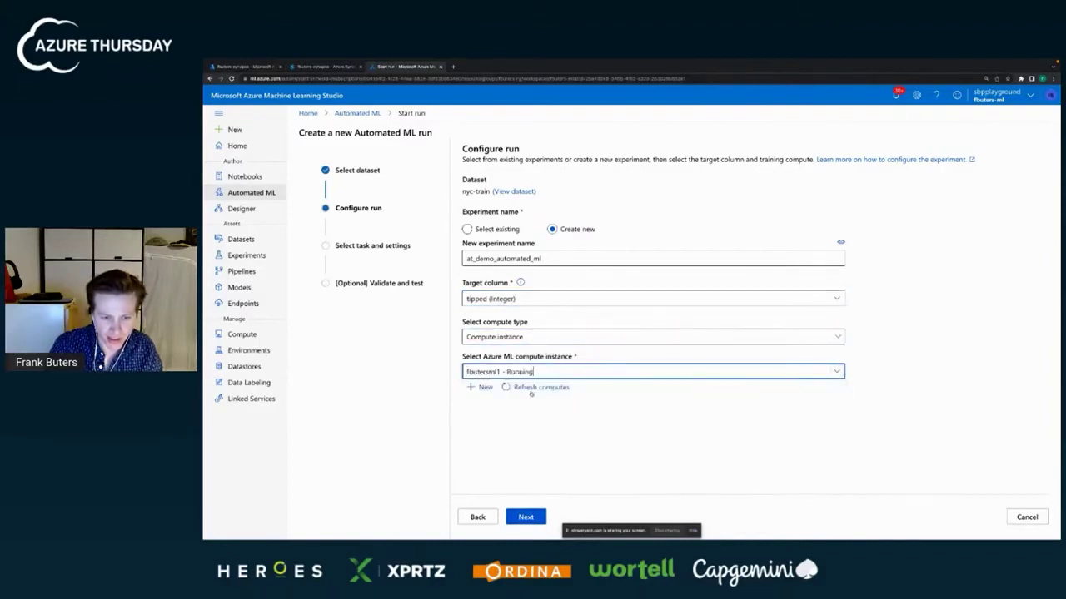
pyautogui.click(532, 517)
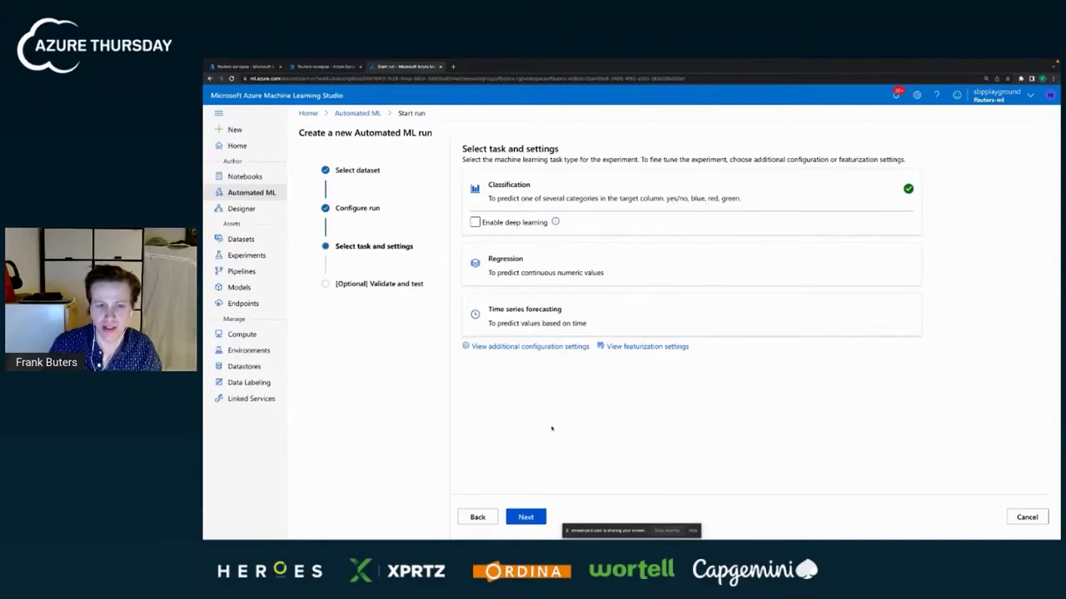
# Keep the Classification task, provide nyc-test as the test dataset, and submit the Automated ML run.
pyautogui.click(525, 517)
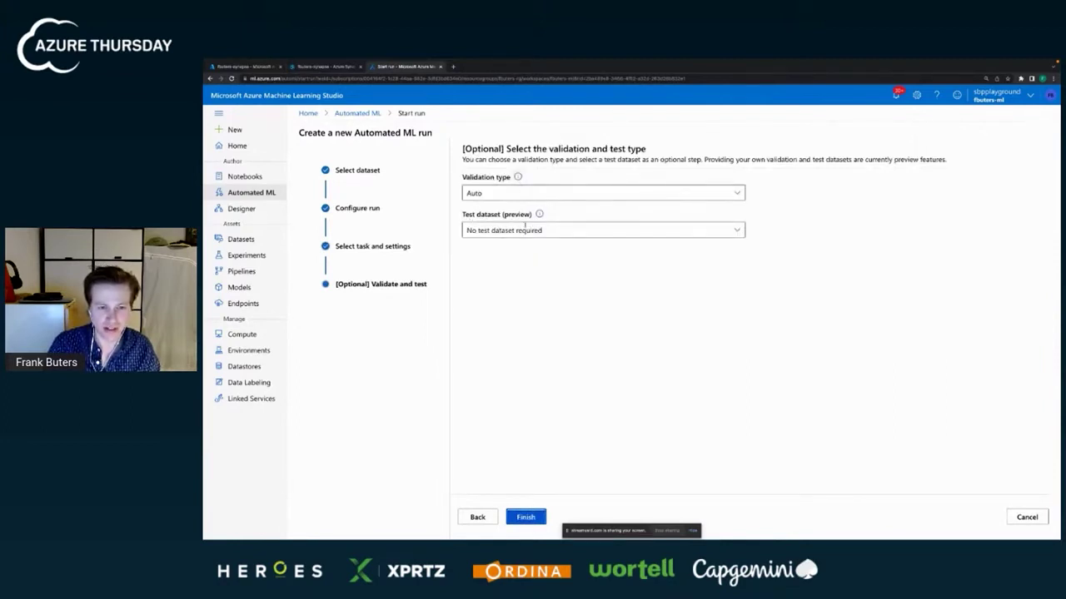
pyautogui.click(525, 227)
pyautogui.click(523, 262)
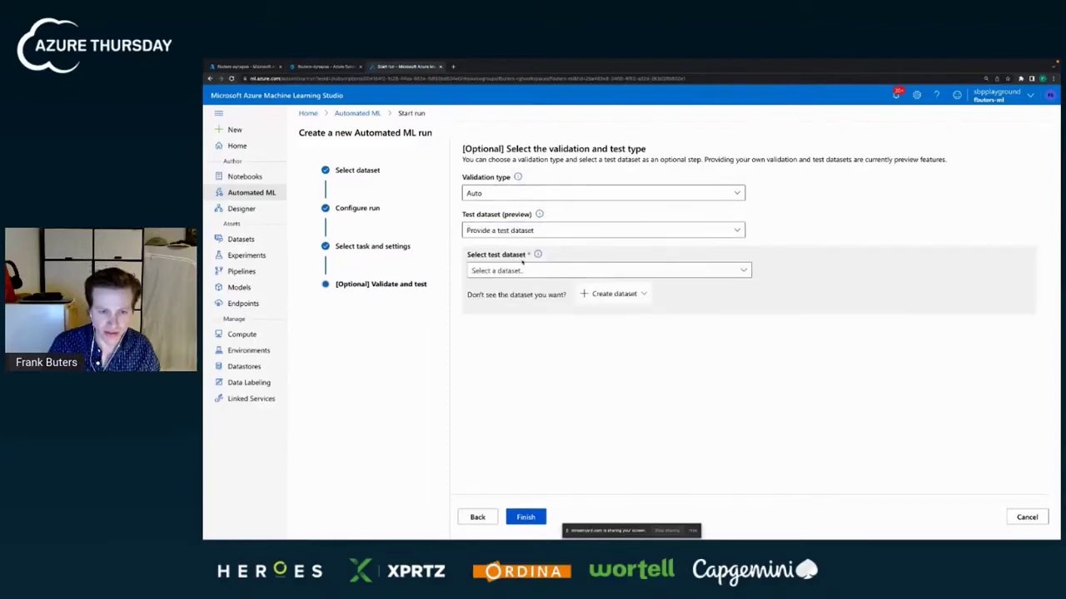
pyautogui.click(521, 271)
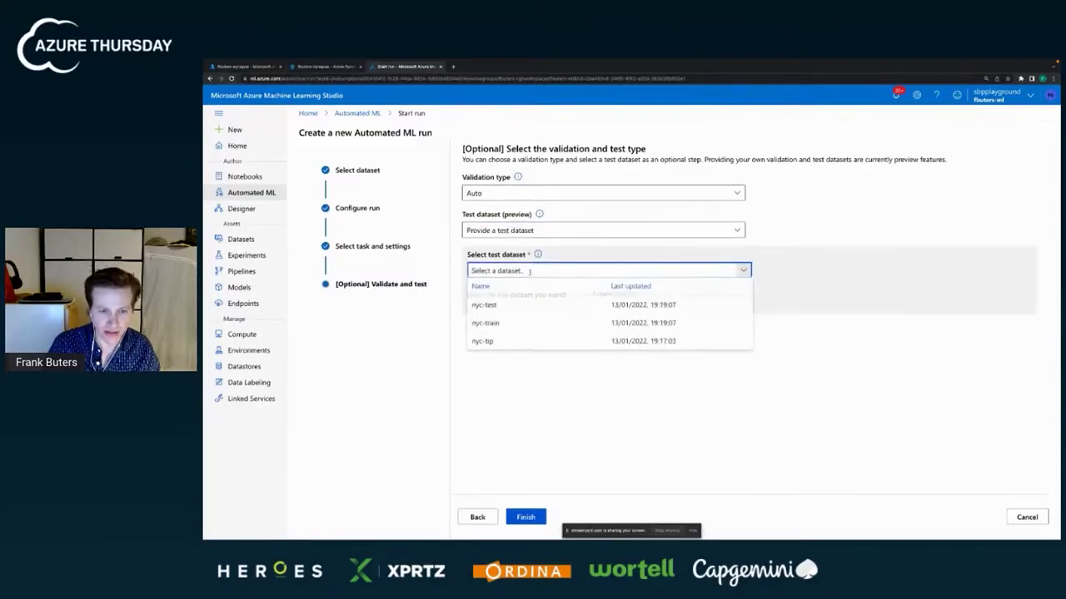
pyautogui.click(487, 307)
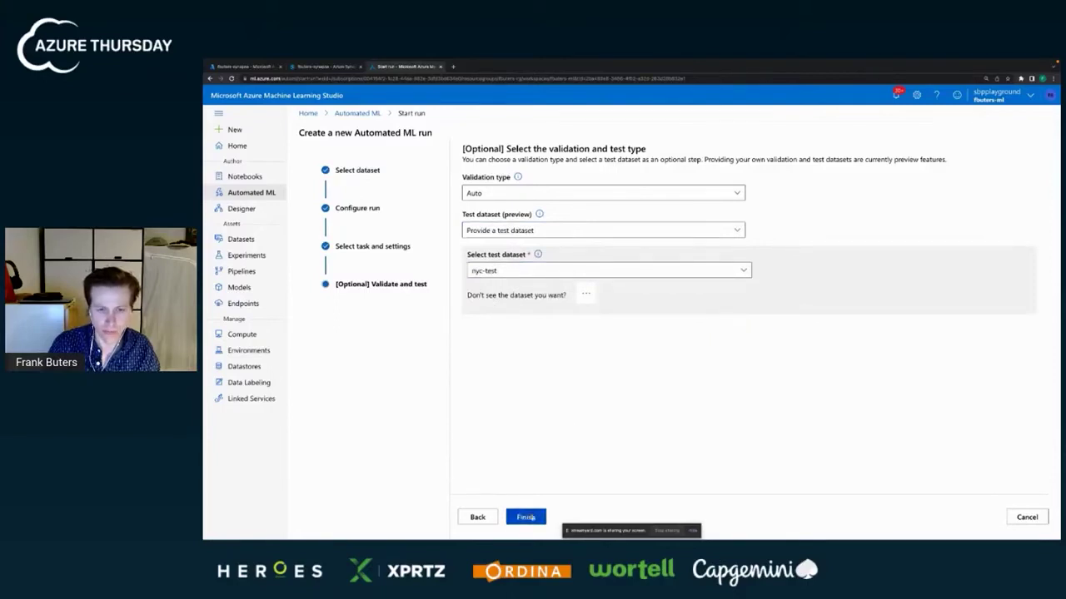
pyautogui.click(526, 517)
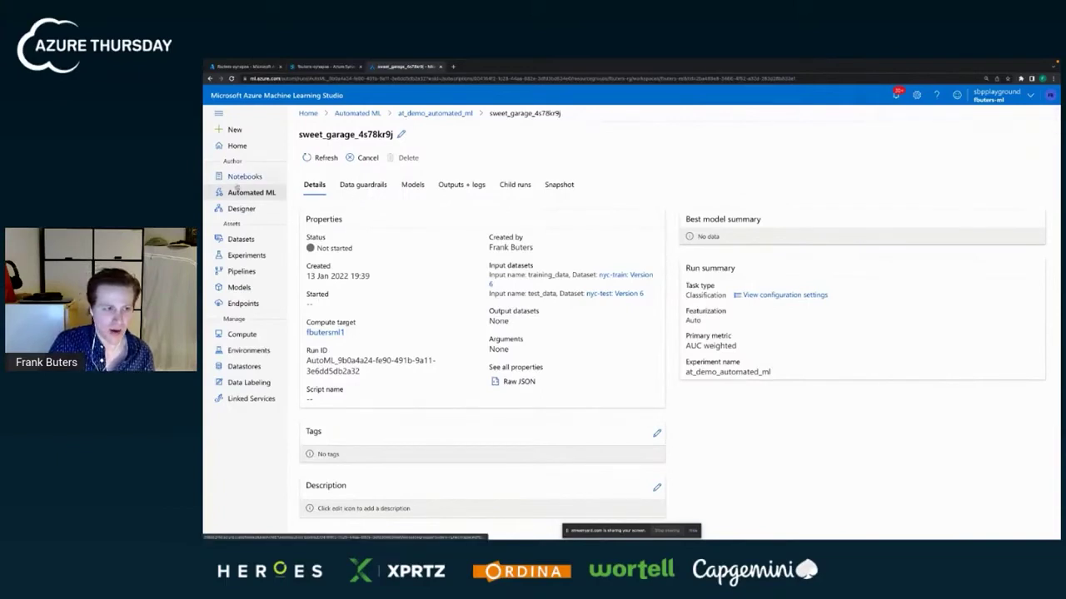
# Open the completed run of the Predicting_NY_Taxi_Tips_Automated_ML experiment and review its details, data guardrails and trained models.
pyautogui.click(371, 113)
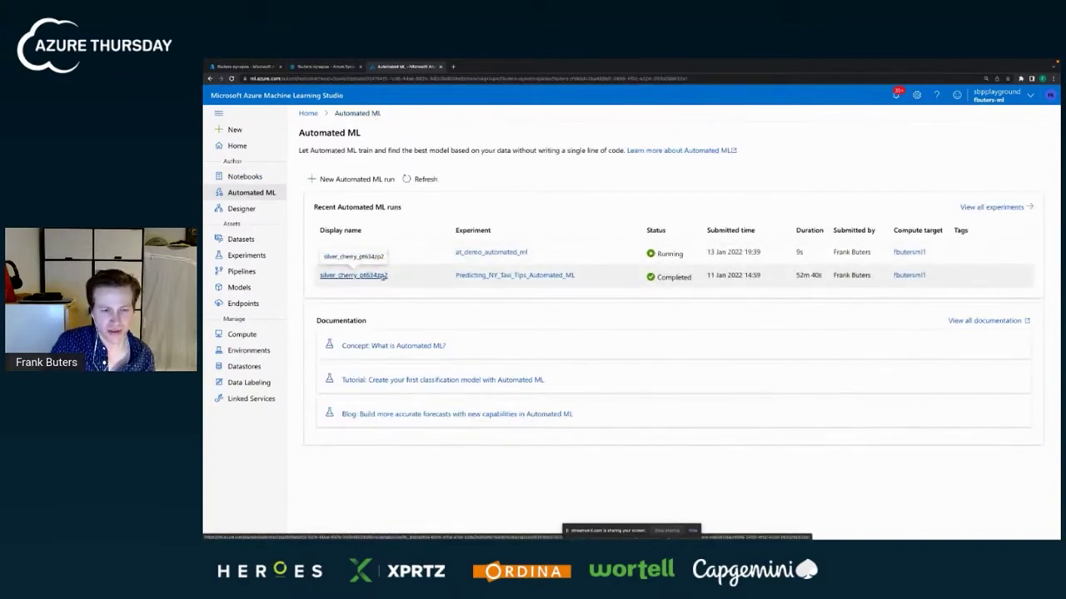
pyautogui.click(502, 276)
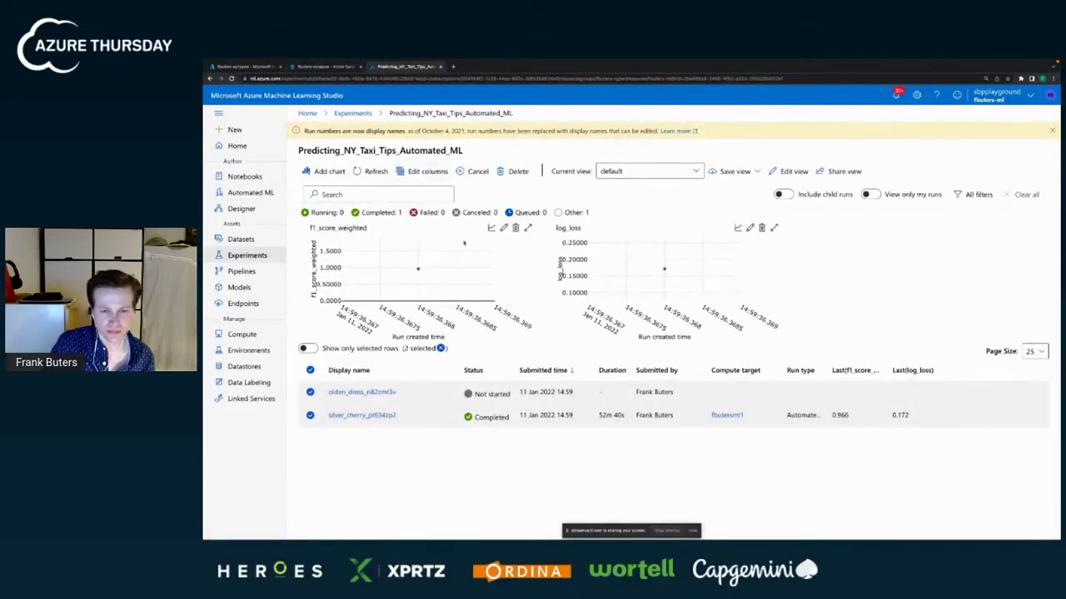
pyautogui.click(356, 417)
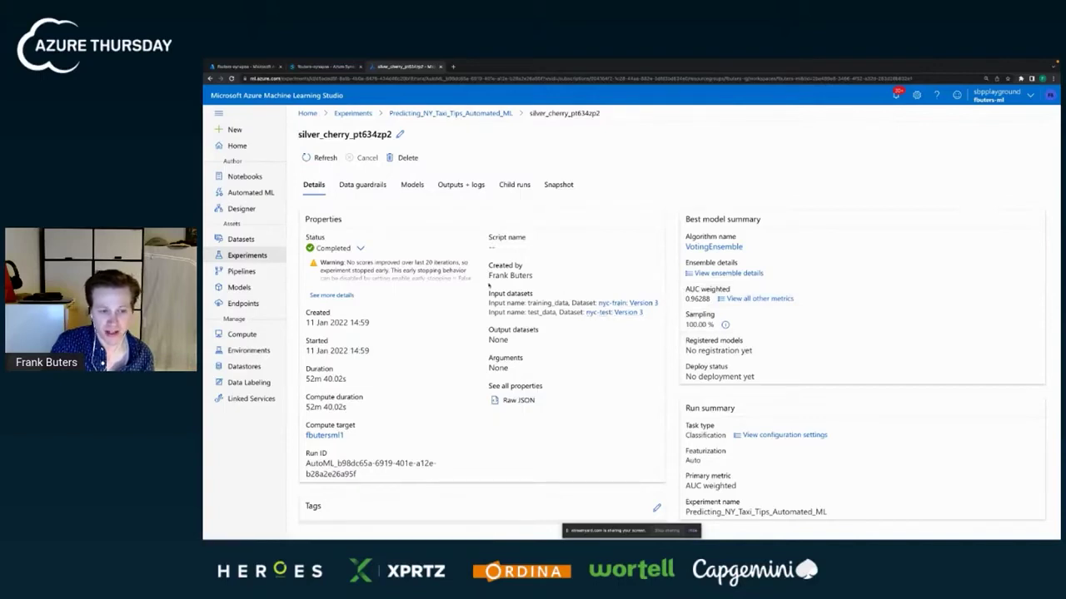
pyautogui.click(365, 185)
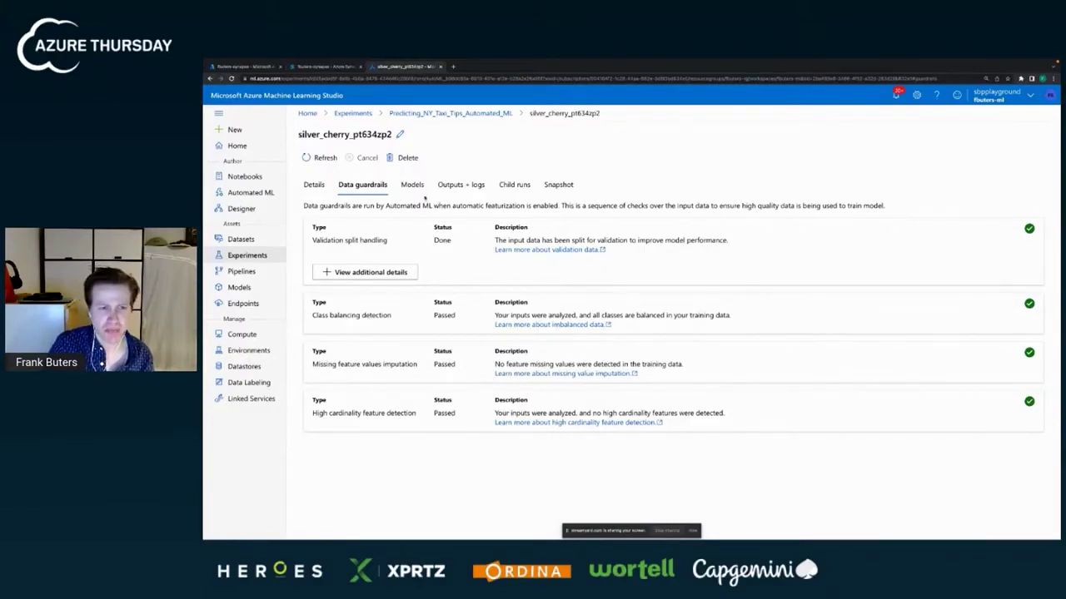
pyautogui.click(412, 184)
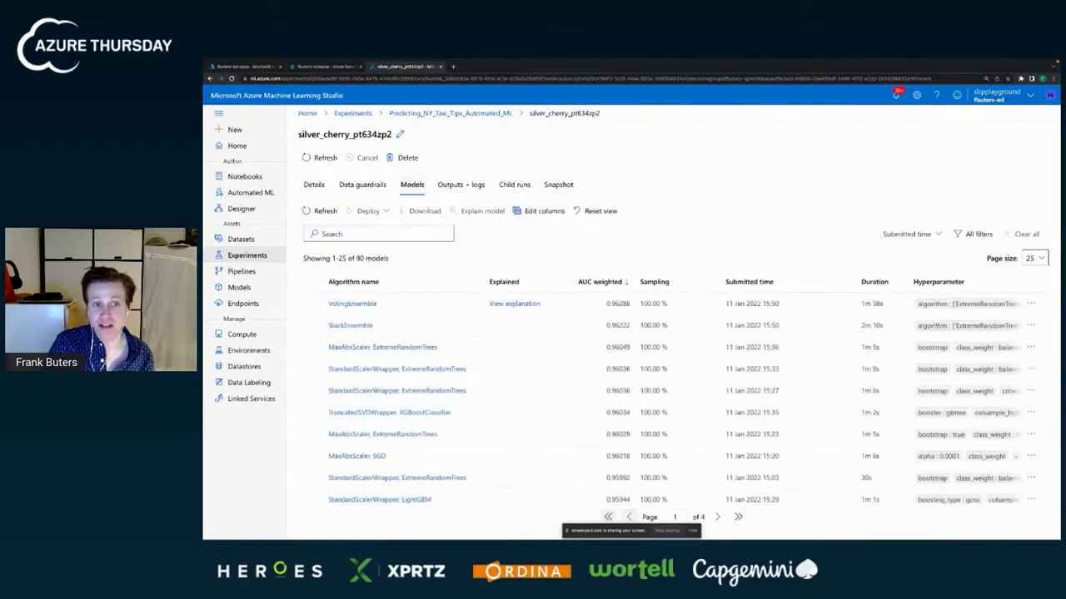
# Open the explanation of the VotingEnsemble model and examine the aggregate importance of its top features, including paymentType.
pyautogui.moveTo(358, 258); pyautogui.dragTo(410, 261)
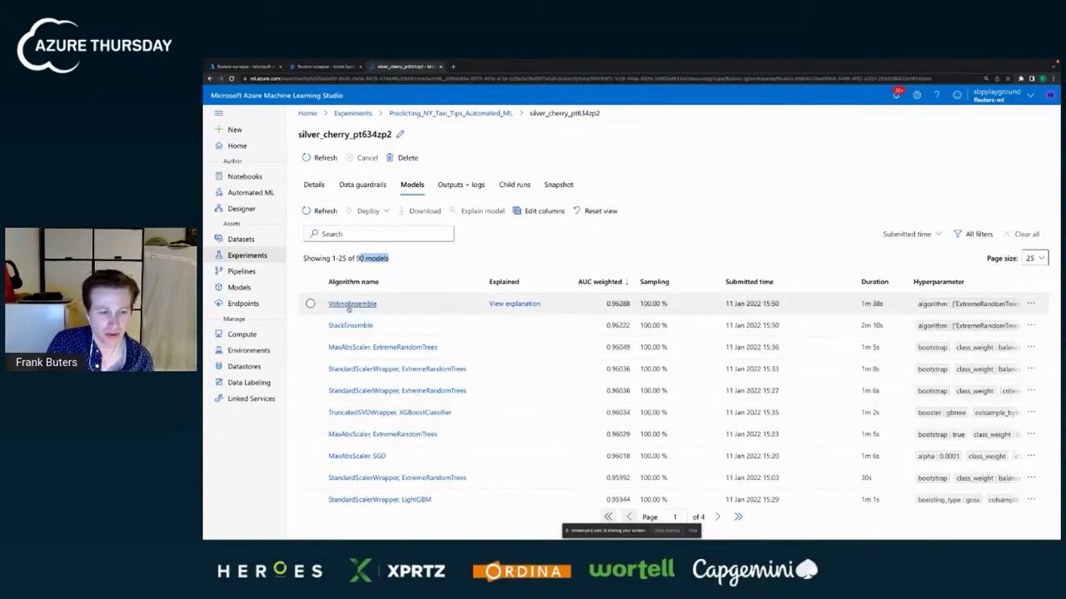
pyautogui.click(514, 304)
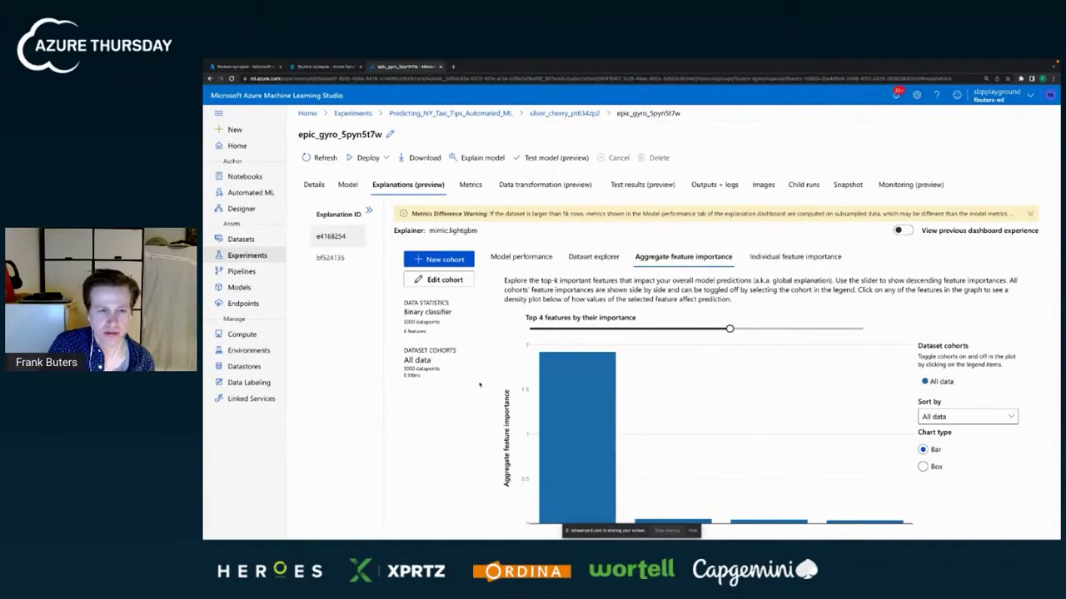
pyautogui.scroll(-1, 479, 384)
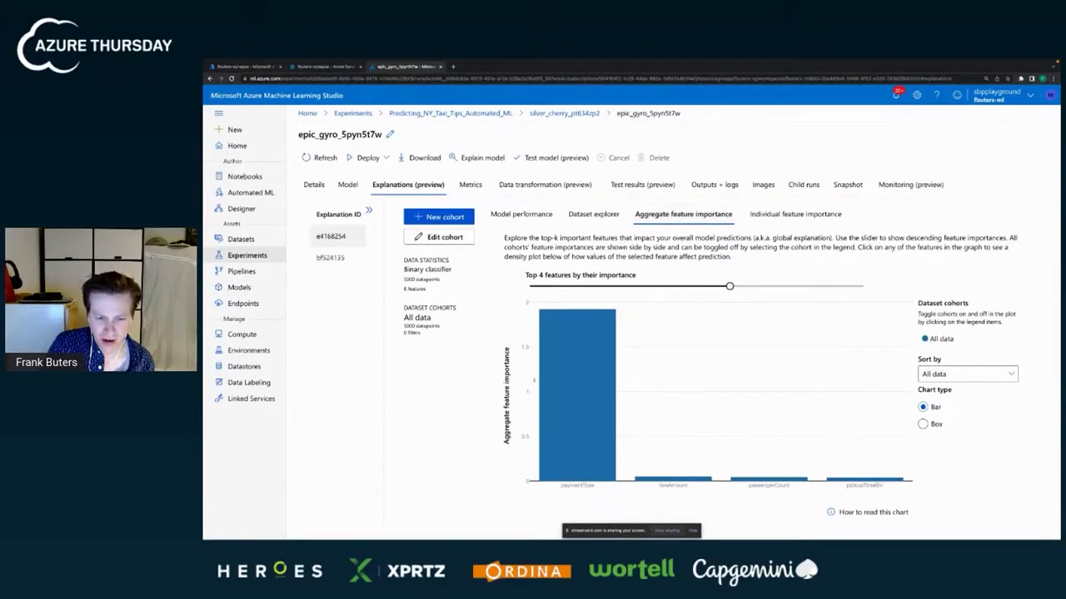
pyautogui.moveTo(588, 434)
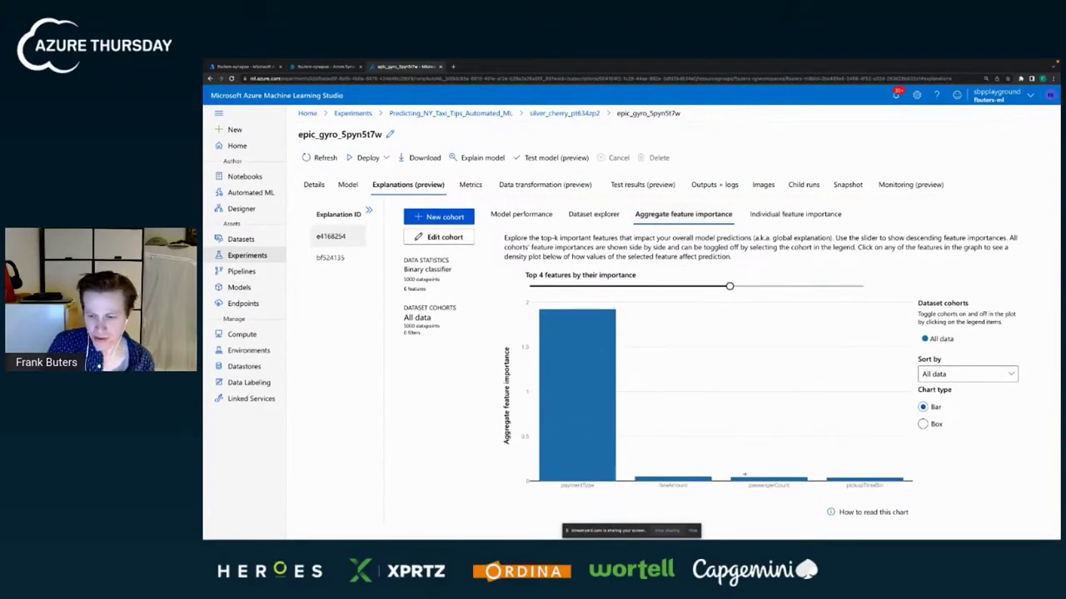
pyautogui.moveTo(864, 479)
pyautogui.moveTo(561, 402)
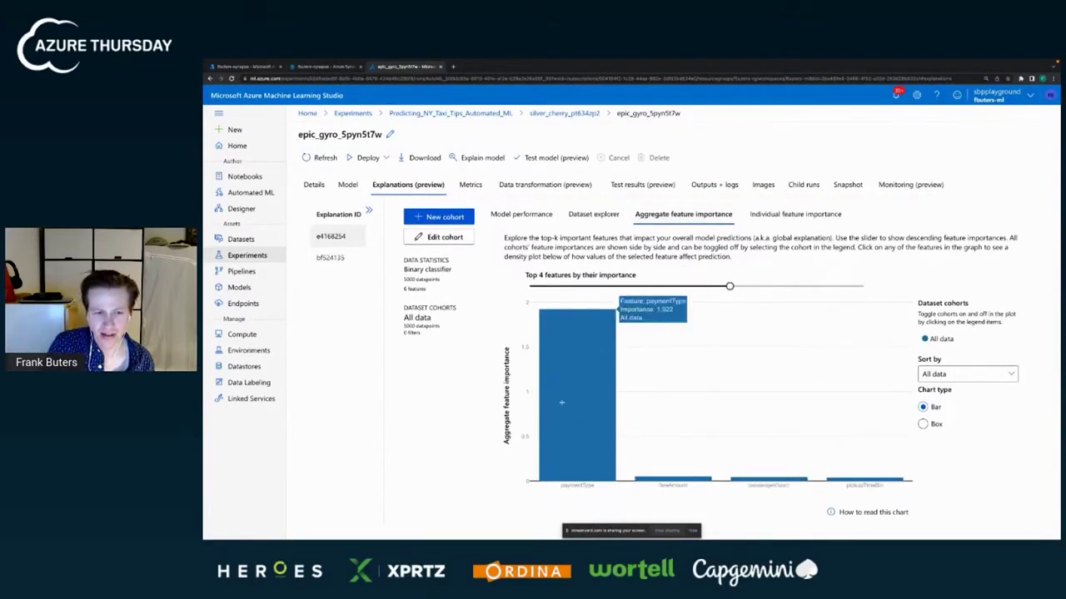
pyautogui.scroll(-1, 561, 402)
pyautogui.scroll(1, 561, 402)
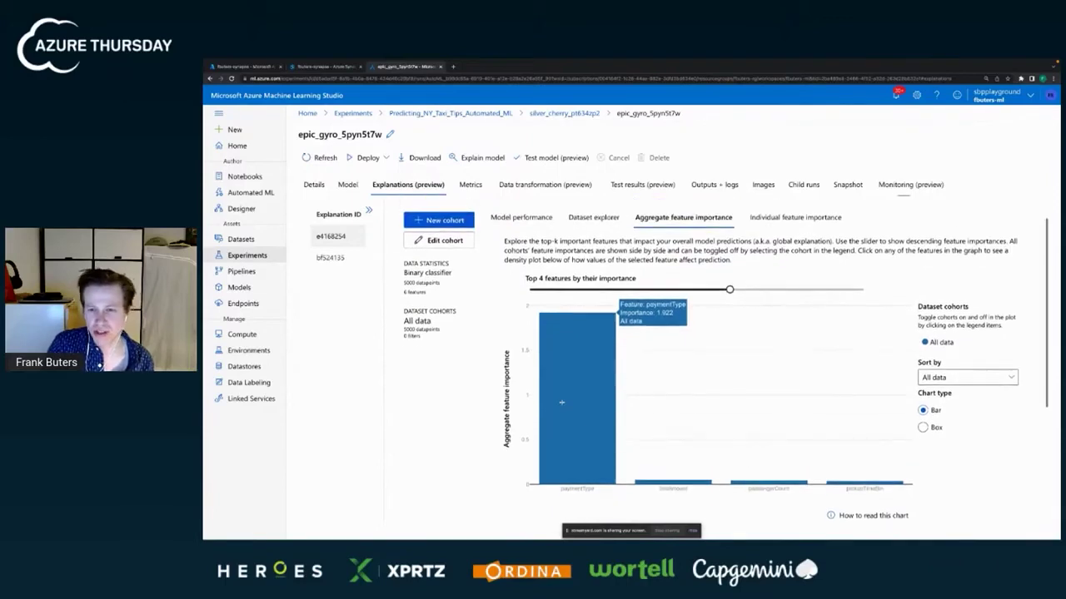
pyautogui.scroll(1, 561, 402)
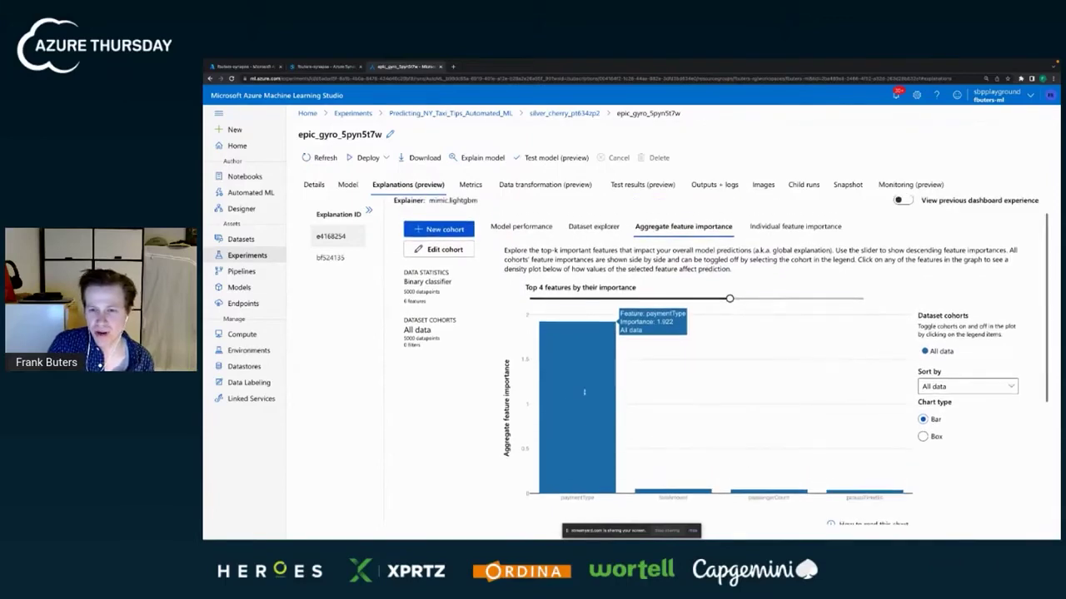
# Show the individual feature importance scatterplot and set its horizontal axis to the dataset feature tripDistance, keeping fareAmount on the vertical axis.
pyautogui.click(793, 228)
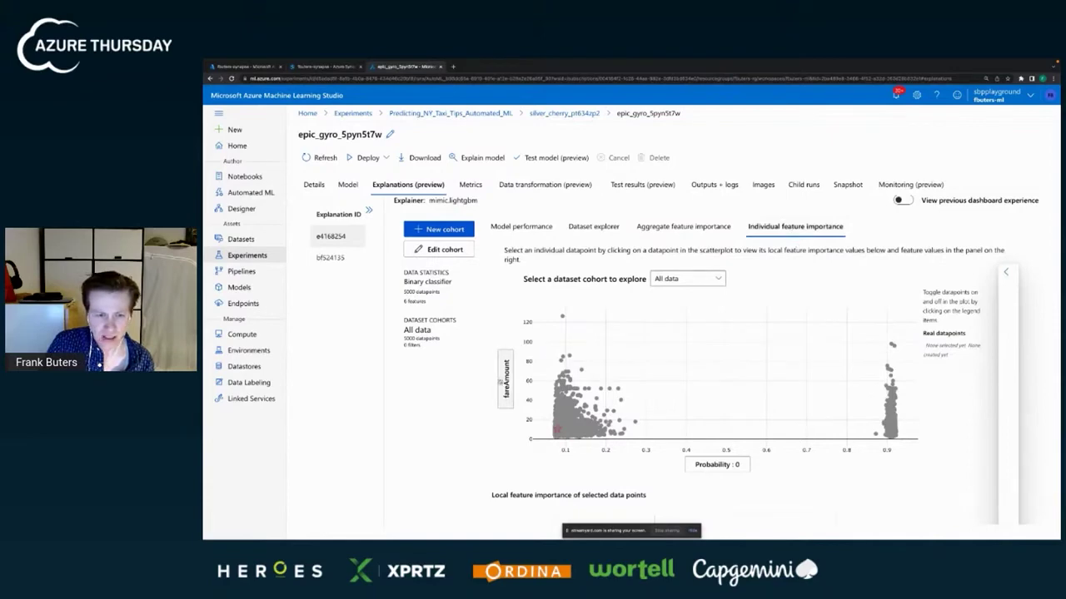
pyautogui.scroll(-1, 786, 256)
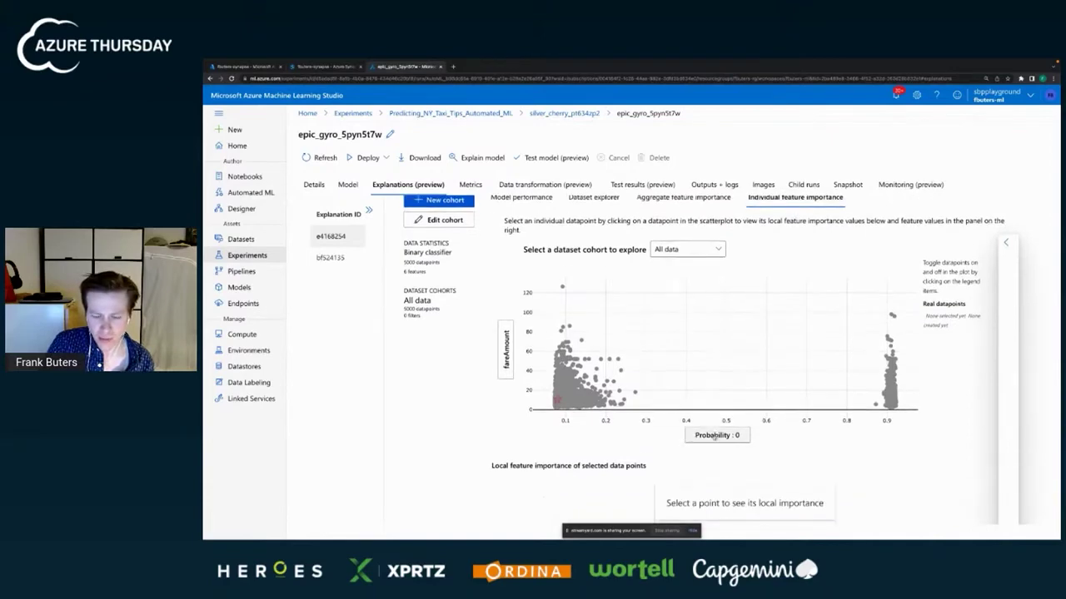
pyautogui.click(714, 435)
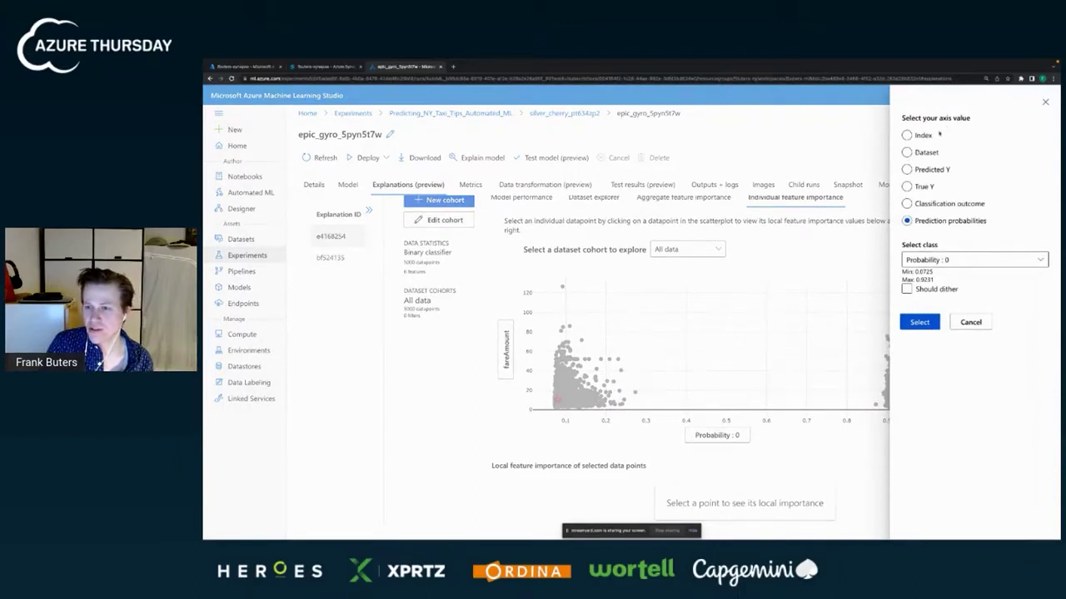
pyautogui.click(906, 153)
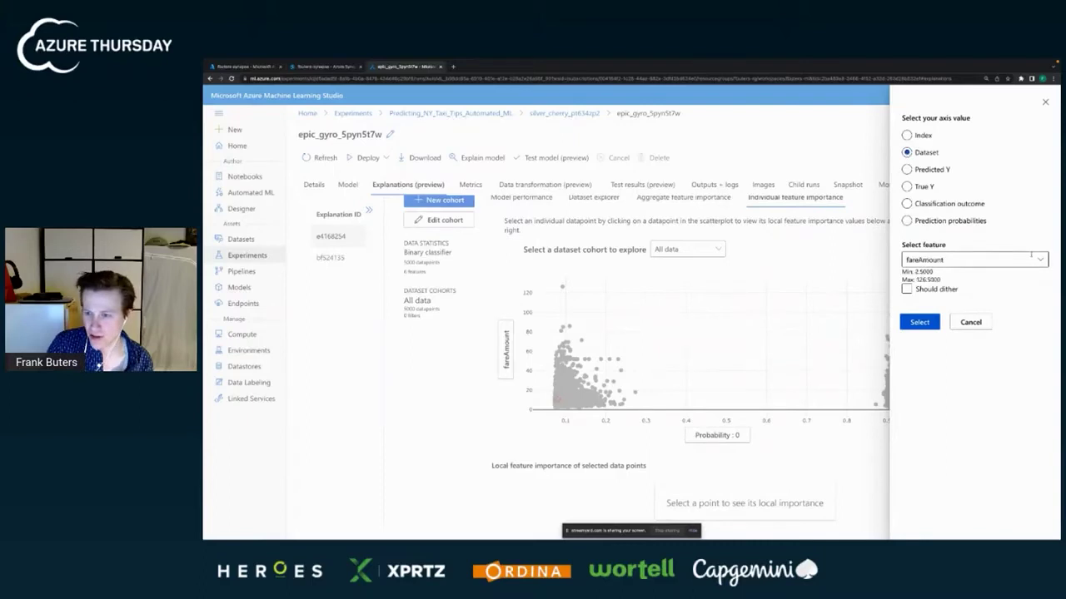
pyautogui.click(1032, 259)
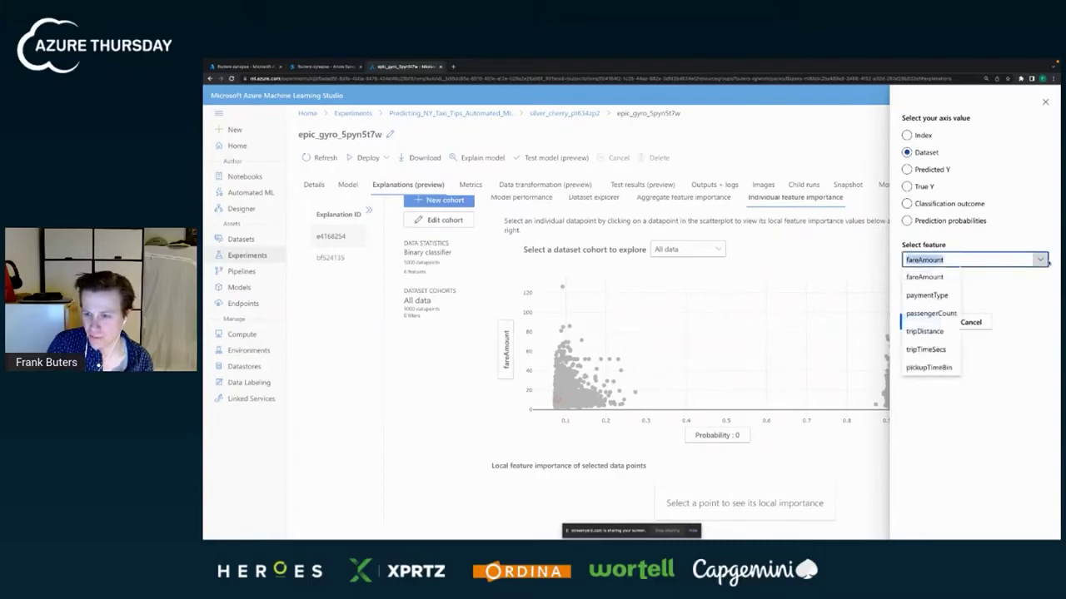
pyautogui.click(938, 329)
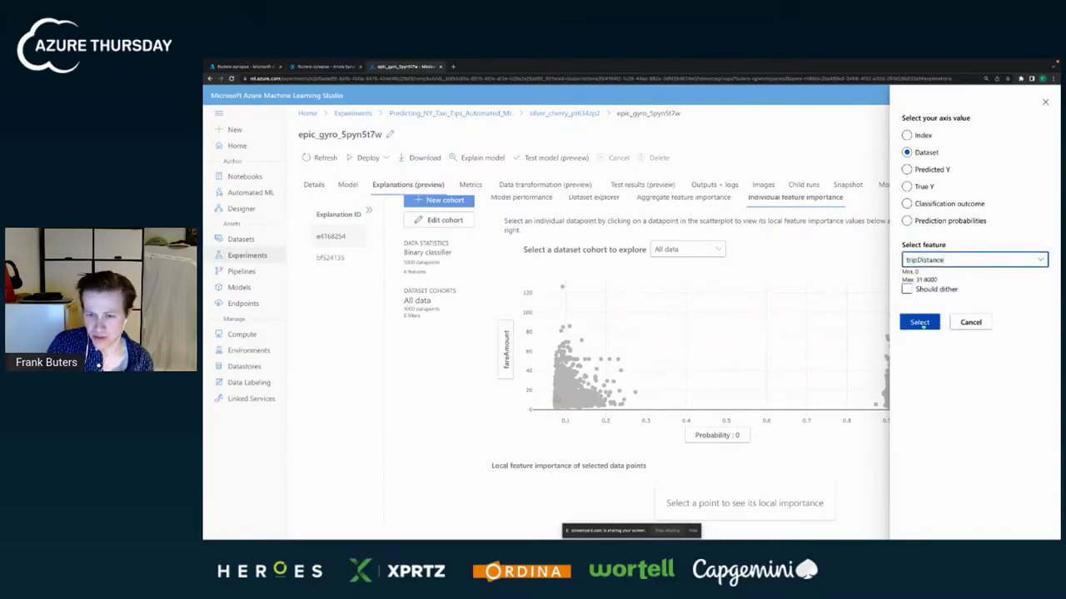
pyautogui.click(919, 322)
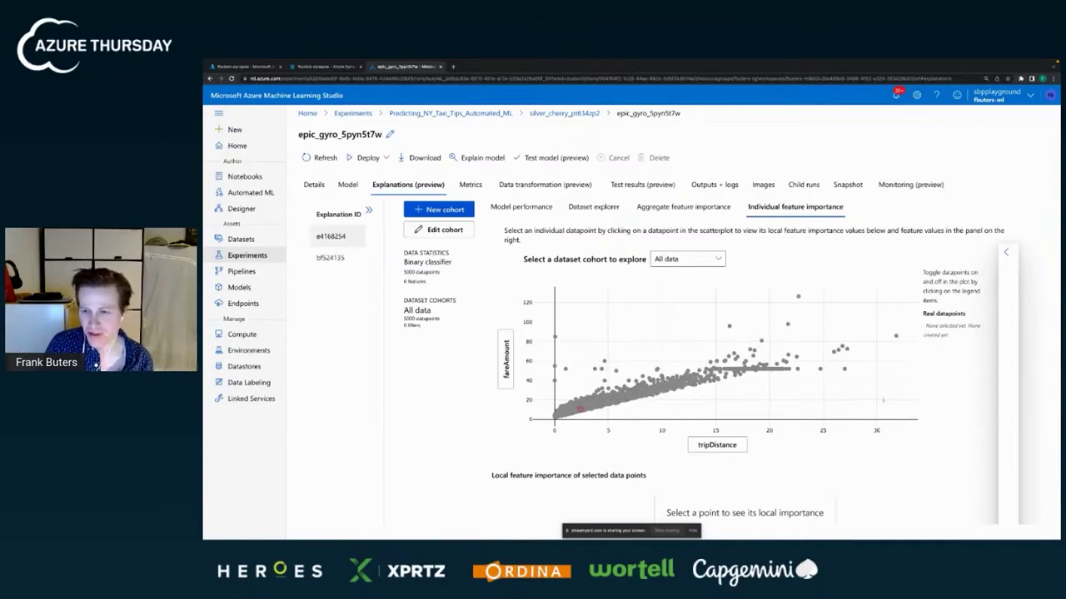
pyautogui.moveTo(732, 345)
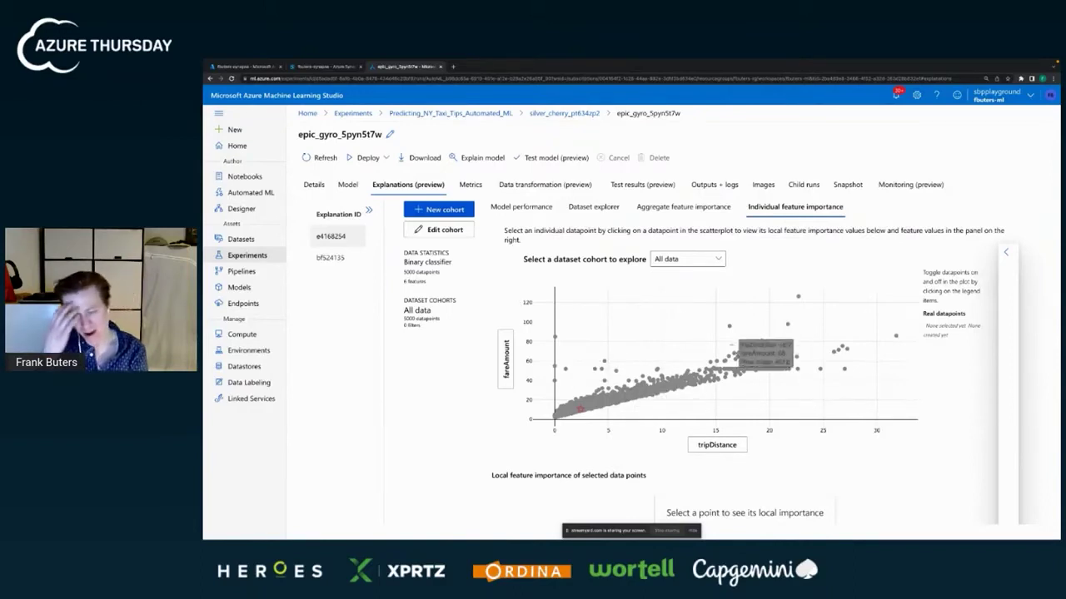